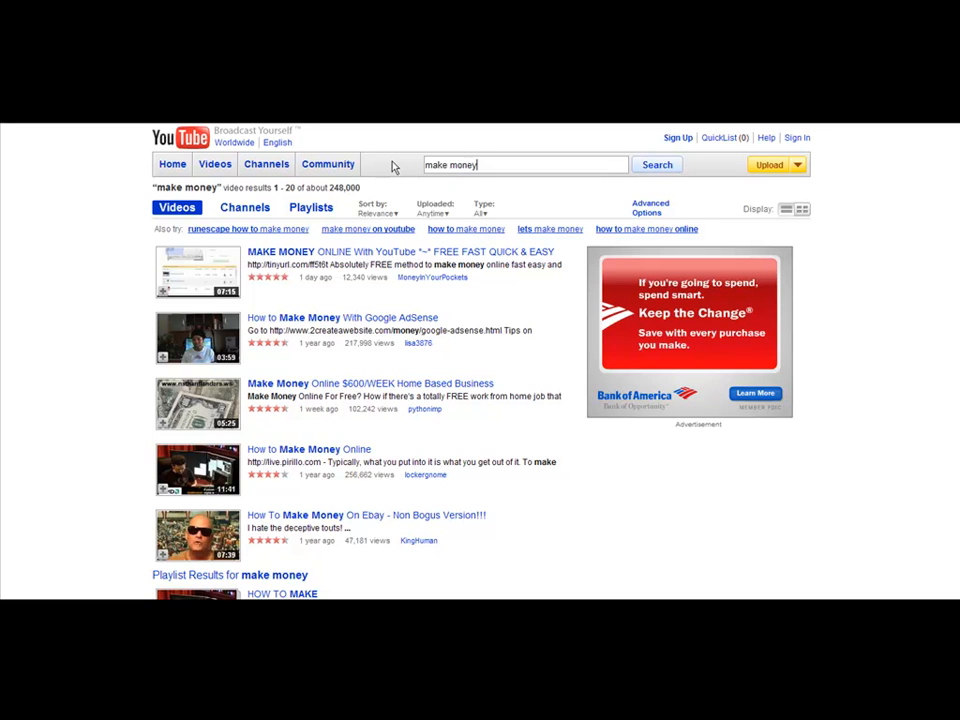
Search YouTube for make money surveys, open the video "Make MONEY Surveys $1120 a MONTH" and pause it.
{"action": "type", "text": "surveys"}
{"action": "key", "text": "Return"}
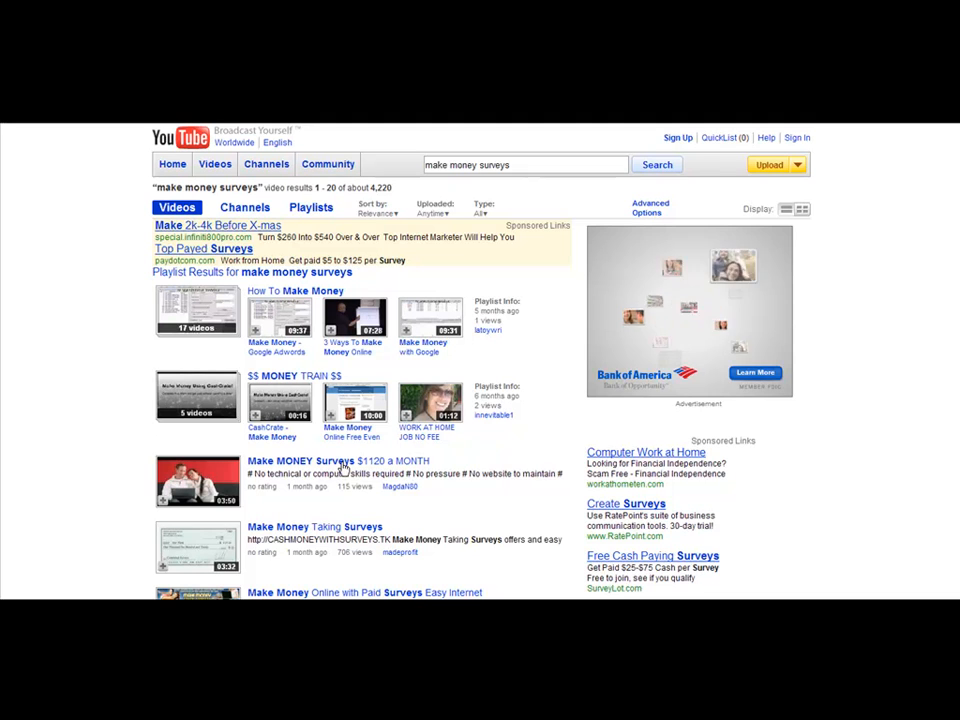
{"action": "left_click", "coordinate": [414, 463]}
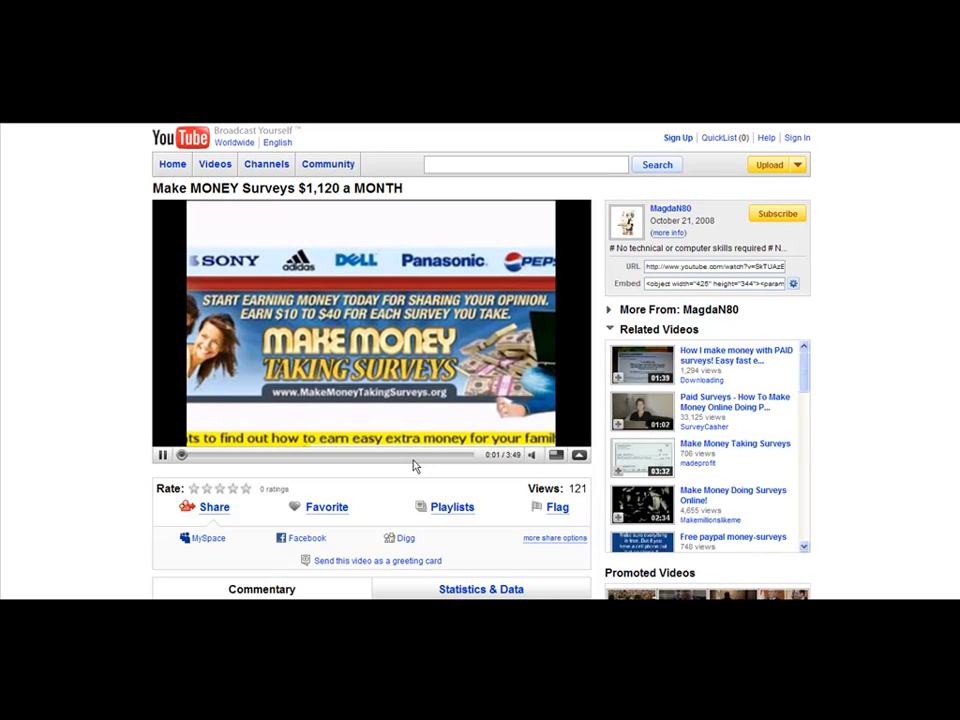
{"action": "left_click", "coordinate": [162, 455]}
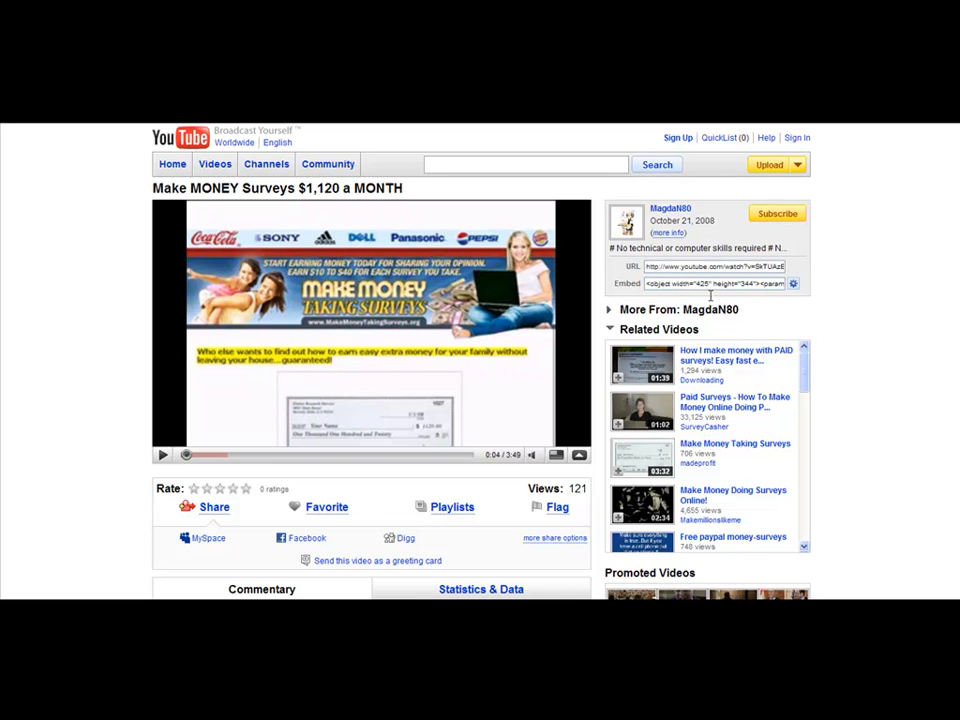
Copy the URL of the paused Make MONEY Surveys video.
{"action": "left_click", "coordinate": [688, 266]}
{"action": "right_click", "coordinate": [688, 268]}
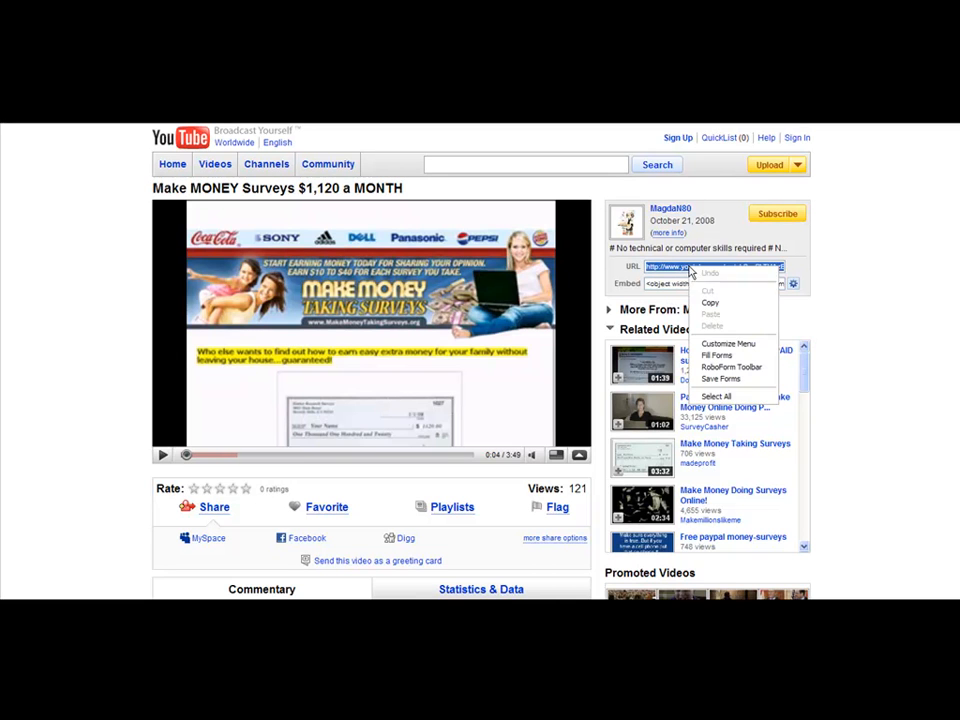
{"action": "left_click", "coordinate": [710, 300]}
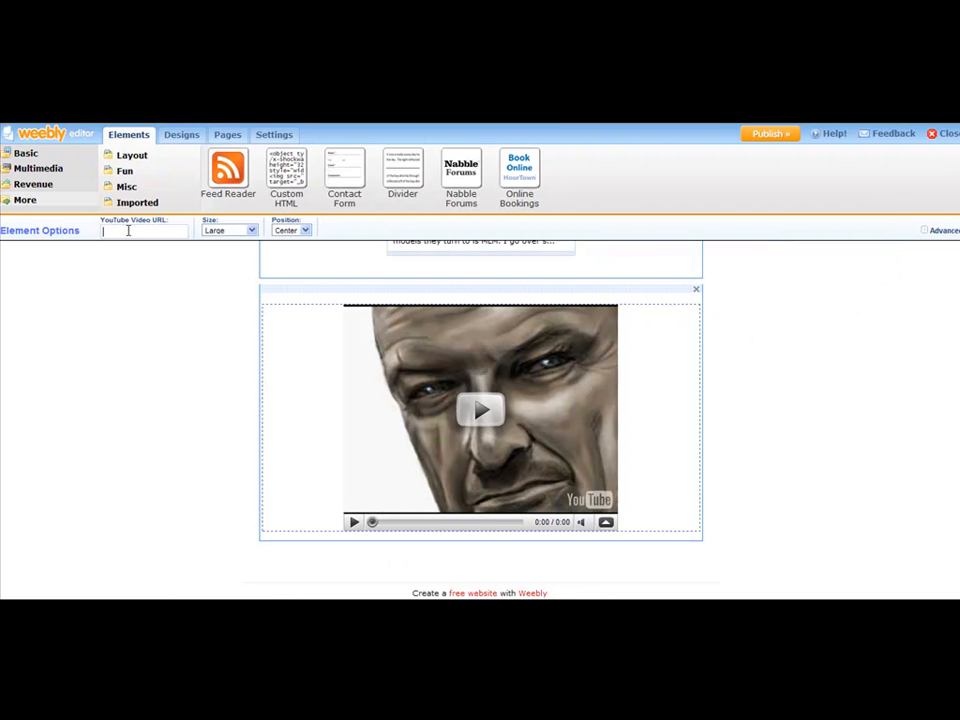
Switch to the Weebly editor and try to paste the copied link as the YouTube element's video URL.
{"action": "right_click", "coordinate": [129, 231]}
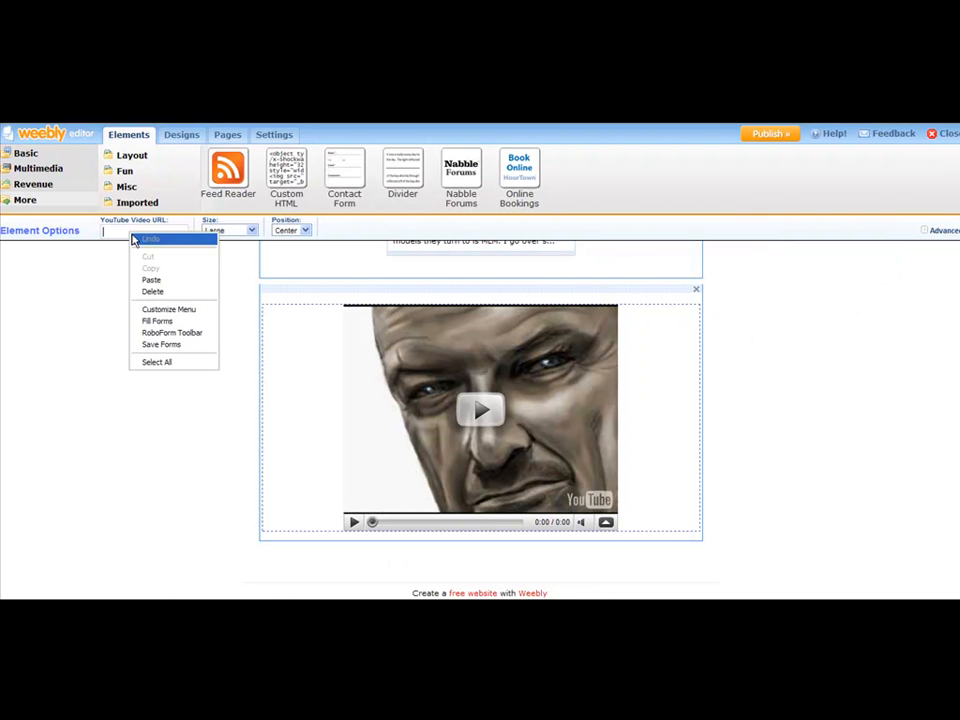
{"action": "left_click", "coordinate": [150, 279]}
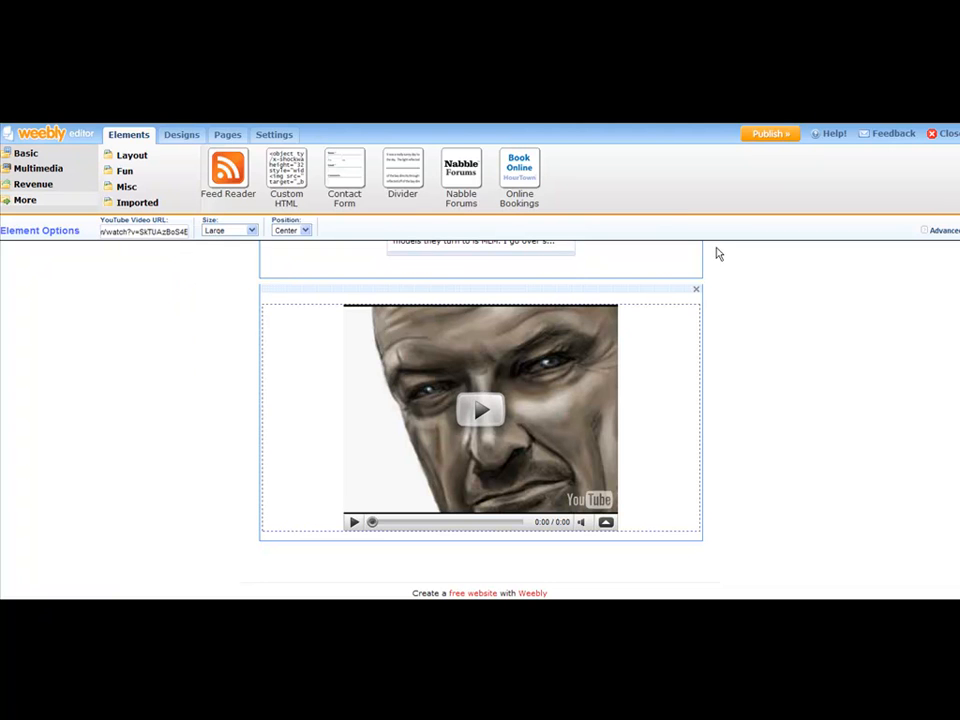
{"action": "left_click", "coordinate": [817, 337]}
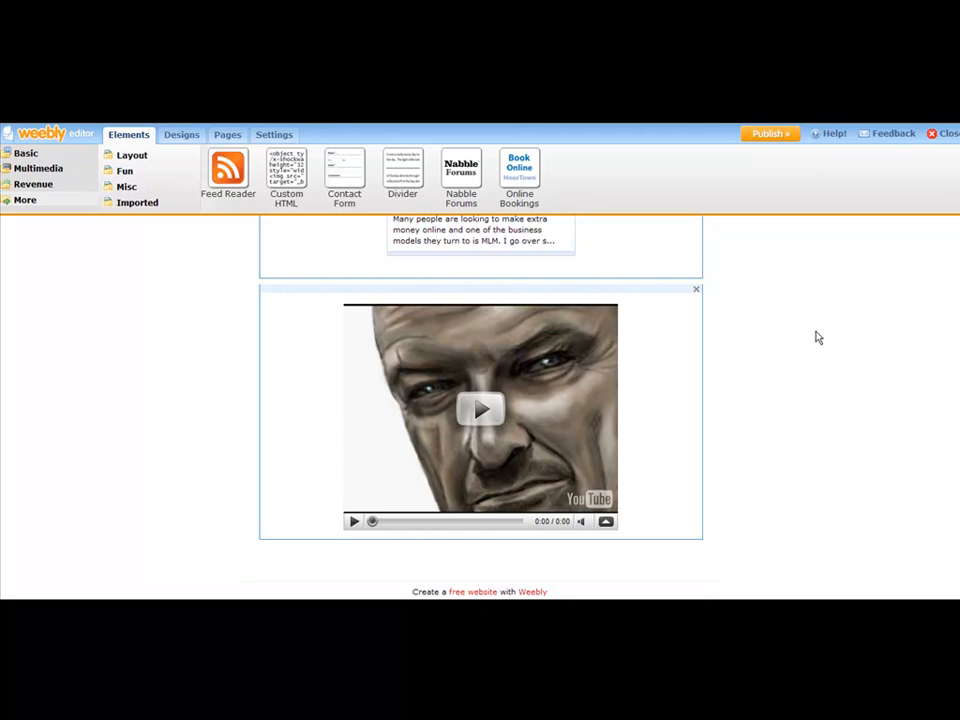
Paste the copied link as the YouTube element's video URL and set the video size to Medium.
{"action": "left_click", "coordinate": [640, 363]}
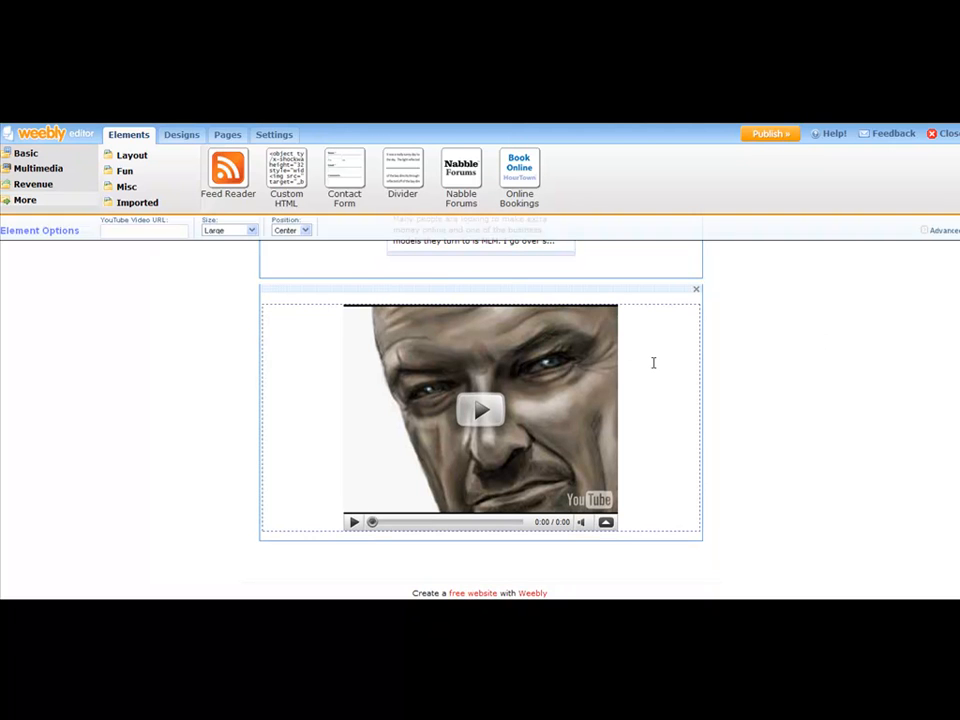
{"action": "right_click", "coordinate": [122, 230]}
{"action": "left_click", "coordinate": [144, 274]}
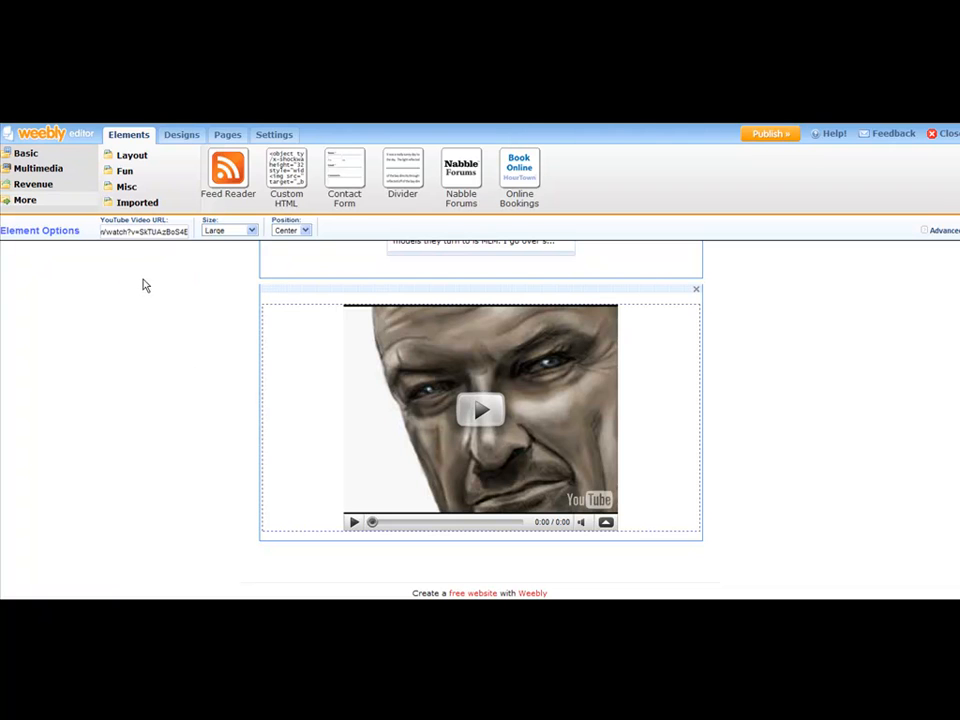
{"action": "left_click", "coordinate": [251, 230]}
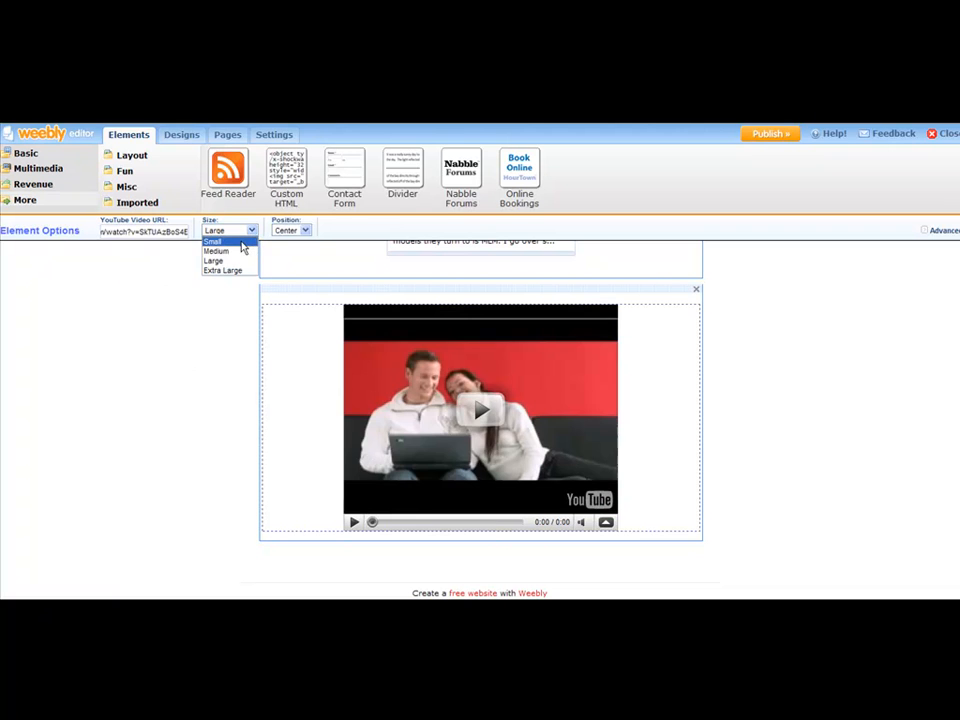
{"action": "left_click", "coordinate": [240, 252]}
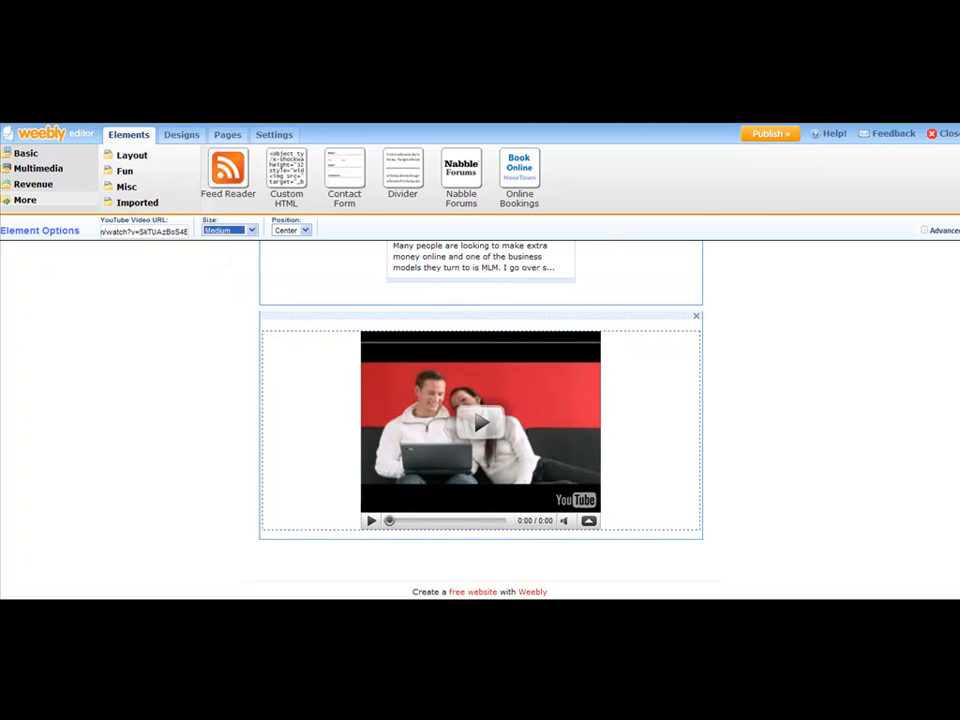
{"action": "left_click", "coordinate": [822, 333]}
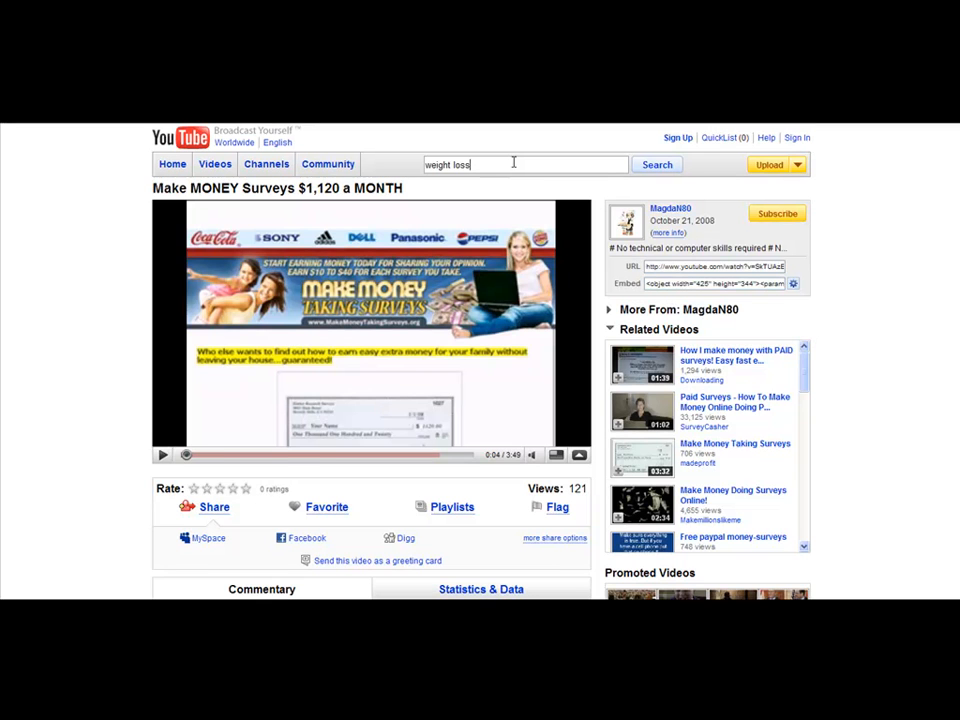
Search YouTube for weight loss videos and enter blu ray dvd player as another search term.
{"action": "key", "text": "Return"}
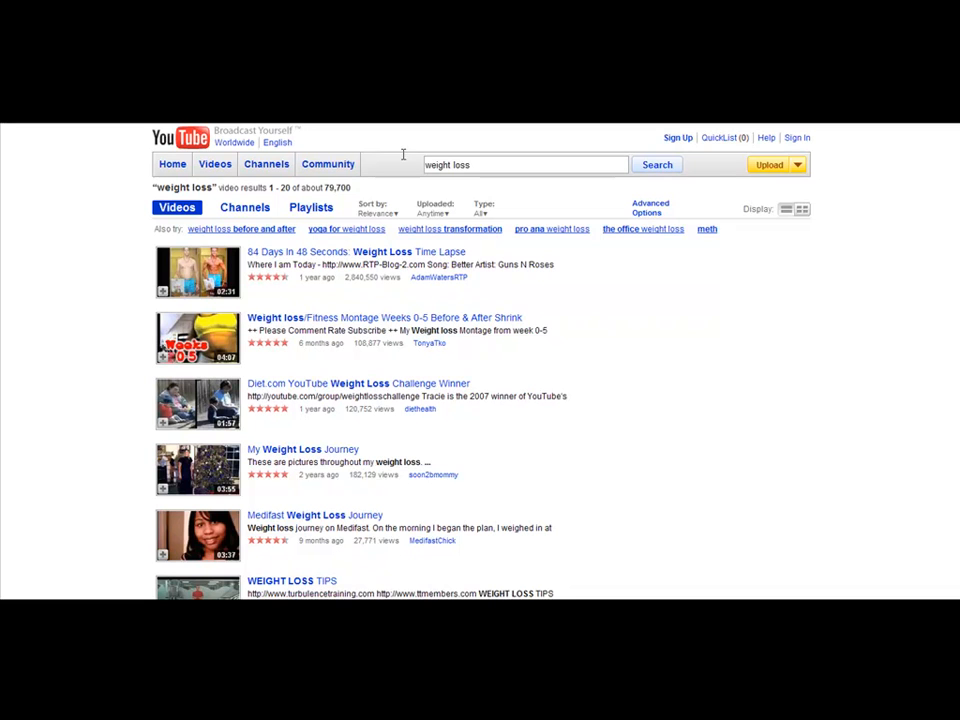
{"action": "triple_click", "coordinate": [444, 164]}
{"action": "type", "text": "blu ray dvd player"}
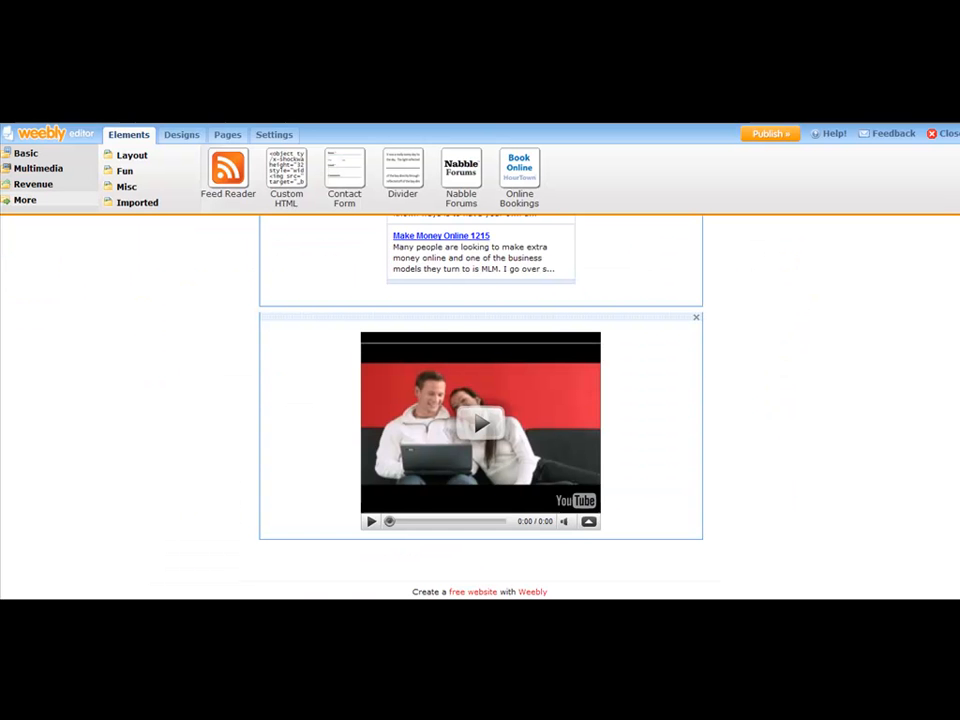
Switch to the Weebly editor and review the page's article, its text links, the Make Money Online feed and the embedded video.
{"action": "scroll", "coordinate": [776, 369], "scroll_direction": "up", "scroll_amount": 2}
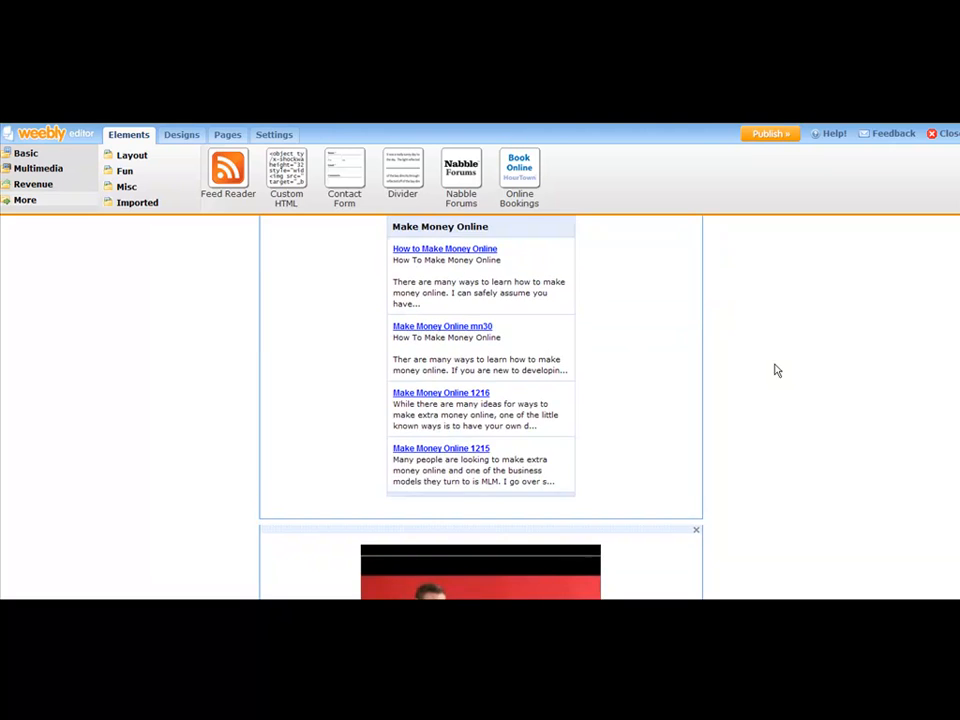
{"action": "scroll", "coordinate": [776, 369], "scroll_direction": "down", "scroll_amount": 2}
{"action": "scroll", "coordinate": [780, 370], "scroll_direction": "up", "scroll_amount": 10}
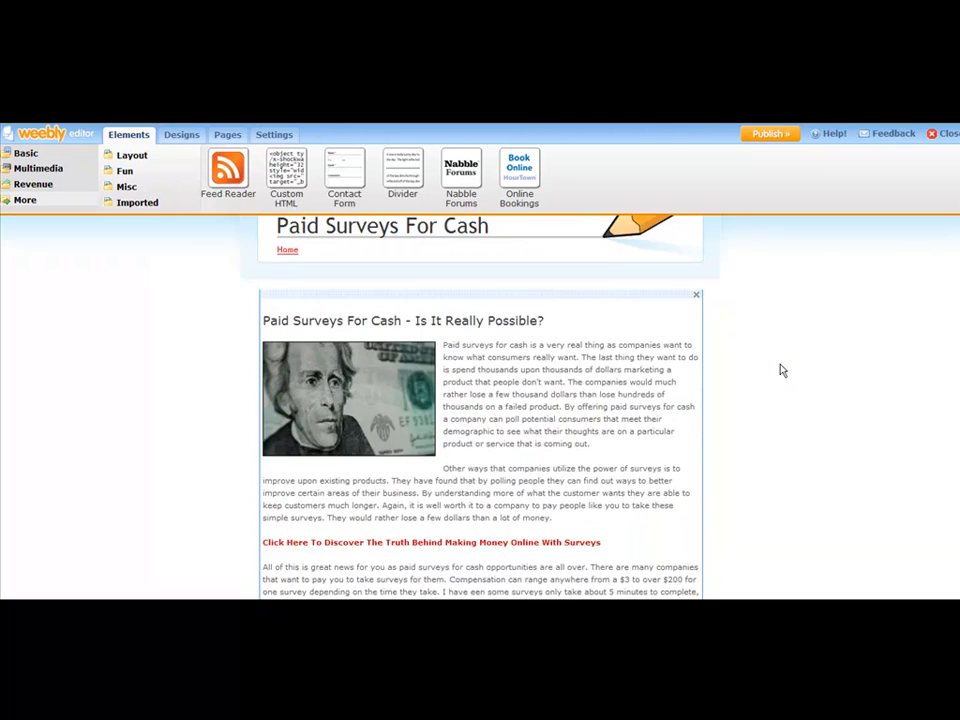
{"action": "scroll", "coordinate": [477, 400], "scroll_direction": "down", "scroll_amount": 1}
{"action": "scroll", "coordinate": [477, 400], "scroll_direction": "down", "scroll_amount": 5}
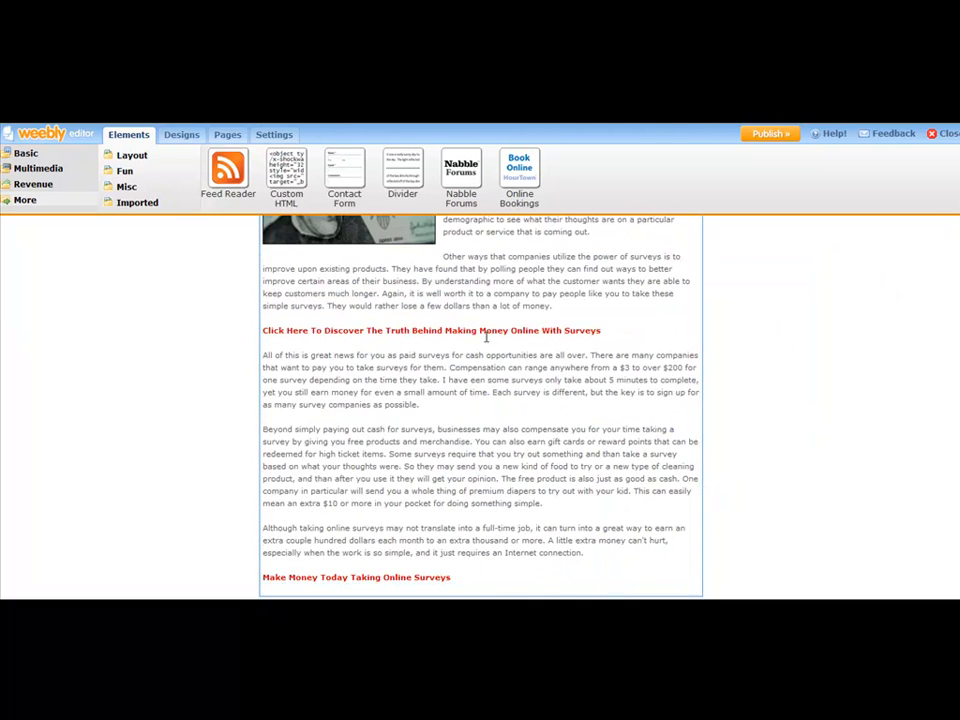
{"action": "scroll", "coordinate": [484, 330], "scroll_direction": "down", "scroll_amount": 3}
{"action": "scroll", "coordinate": [572, 319], "scroll_direction": "down", "scroll_amount": 3}
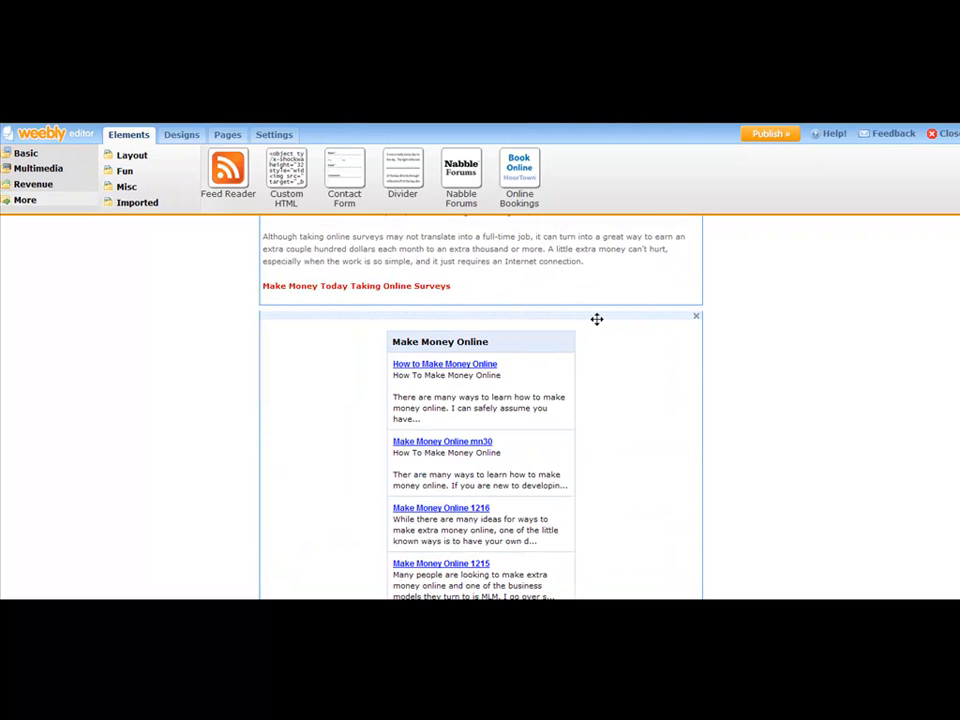
{"action": "scroll", "coordinate": [610, 318], "scroll_direction": "down", "scroll_amount": 2}
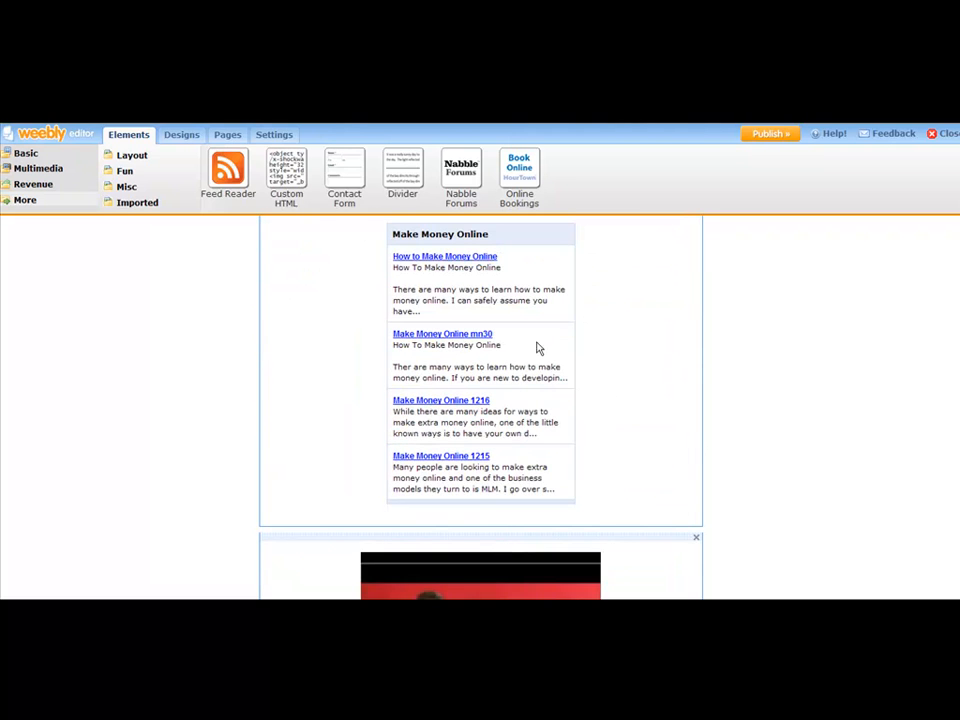
{"action": "scroll", "coordinate": [615, 357], "scroll_direction": "up", "scroll_amount": 1}
{"action": "scroll", "coordinate": [615, 350], "scroll_direction": "down", "scroll_amount": 4}
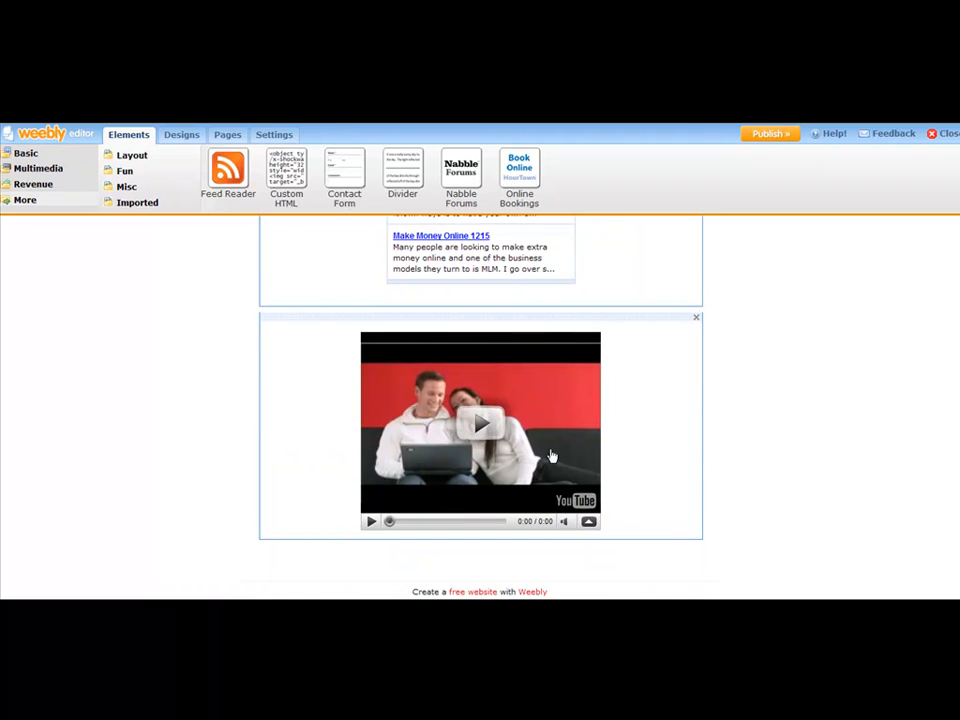
{"action": "scroll", "coordinate": [655, 396], "scroll_direction": "up", "scroll_amount": 1}
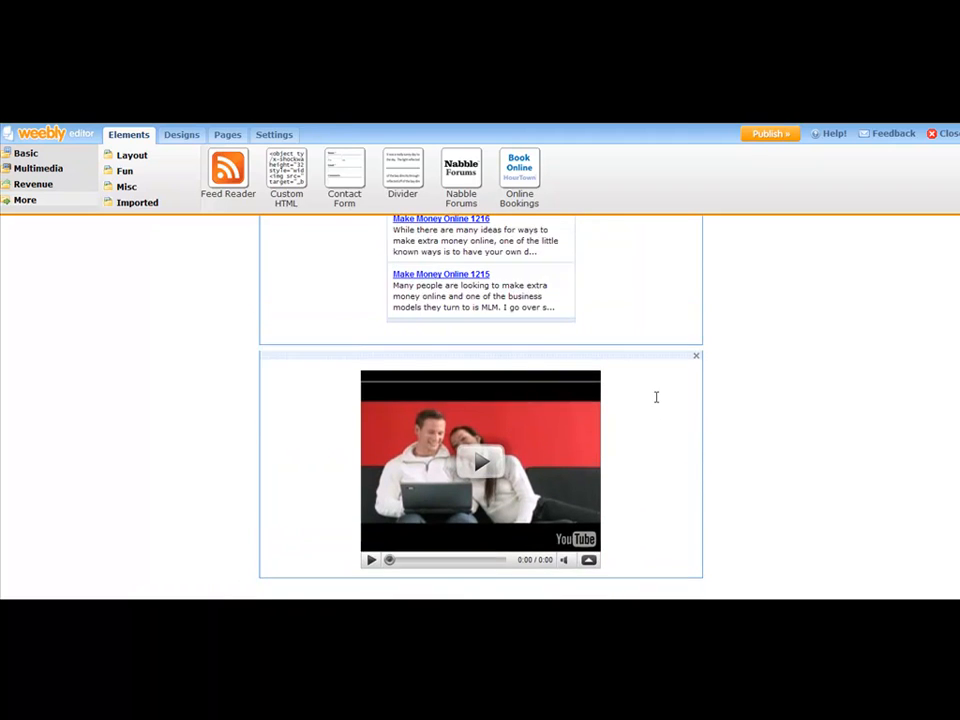
{"action": "scroll", "coordinate": [662, 388], "scroll_direction": "down", "scroll_amount": 1}
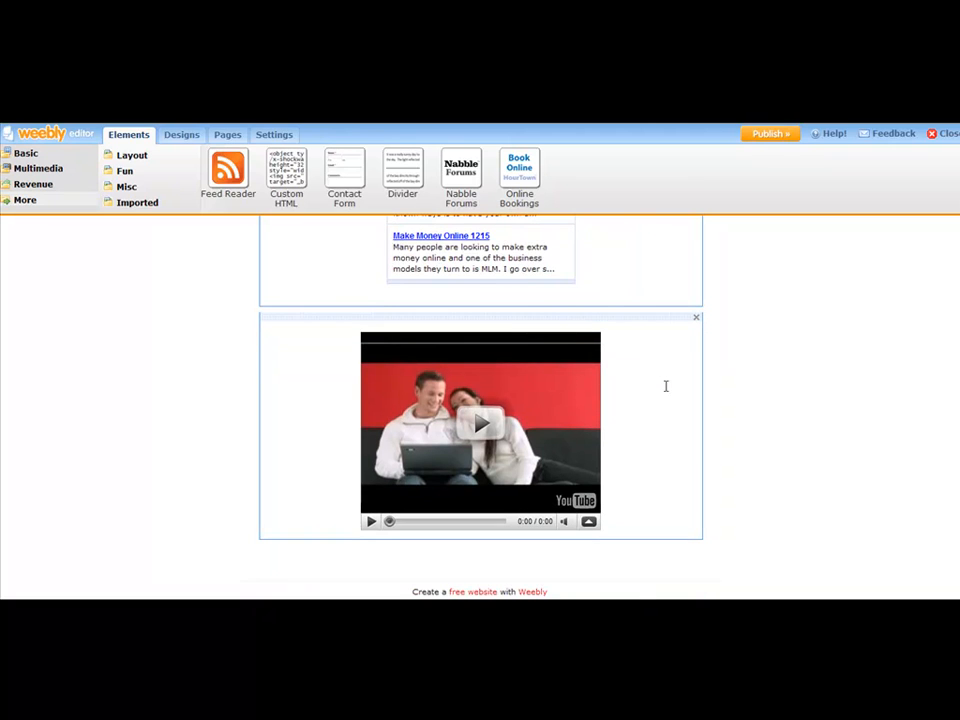
Move the YouTube video element above the Make Money Online feed, directly below the article.
{"action": "scroll", "coordinate": [662, 377], "scroll_direction": "up", "scroll_amount": 1}
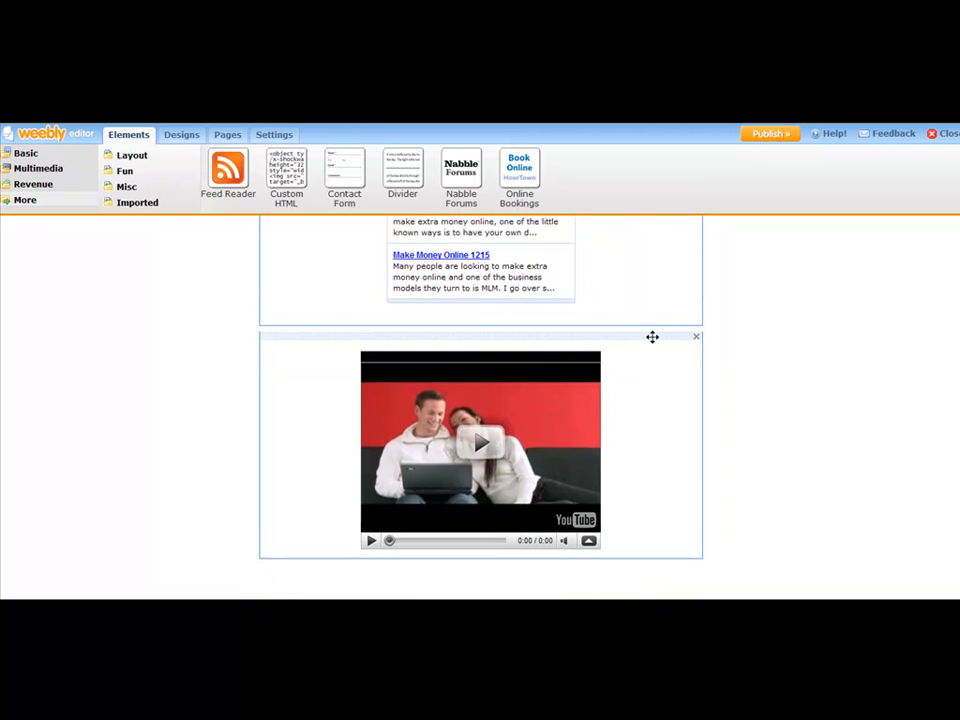
{"action": "left_click_drag", "start_coordinate": [652, 337], "coordinate": [640, 572]}
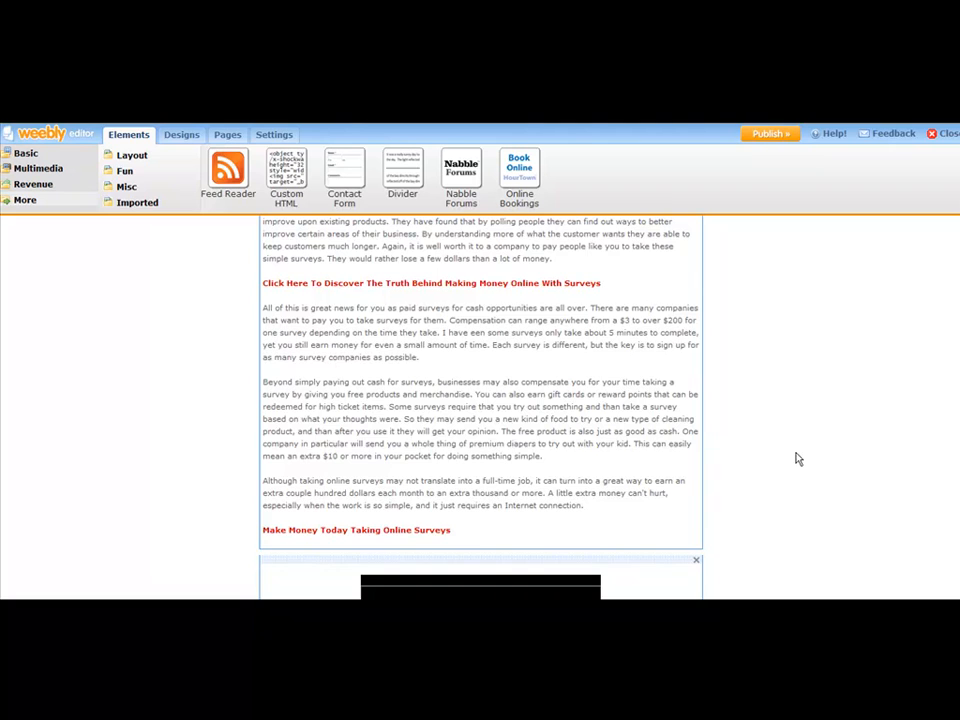
Add a Paragraph element between the YouTube video and the Make Money Online feed.
{"action": "scroll", "coordinate": [806, 424], "scroll_direction": "down", "scroll_amount": 5}
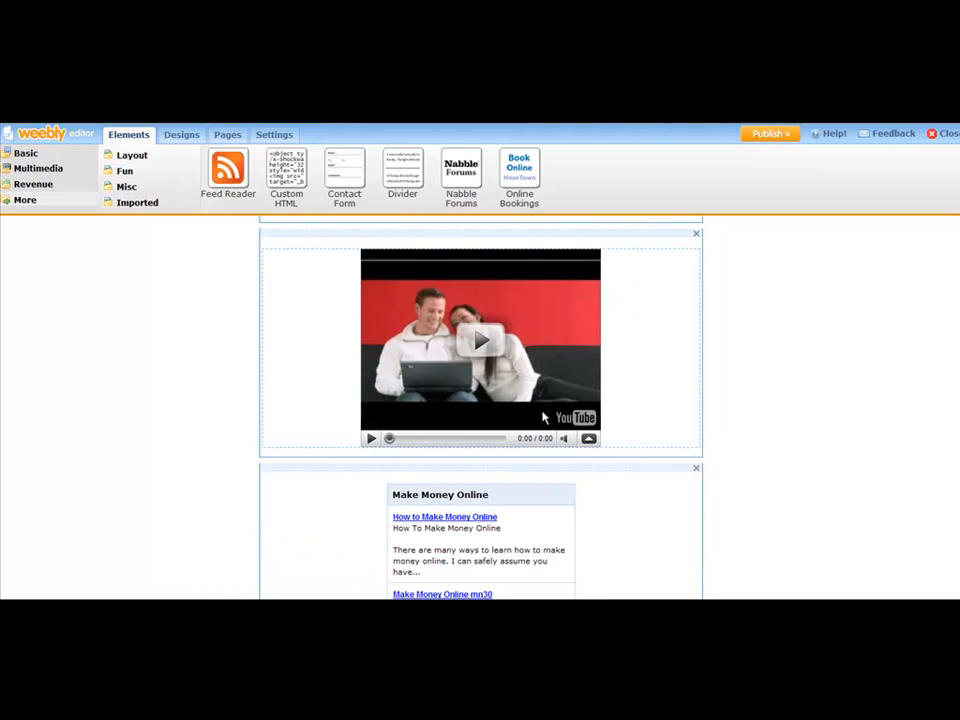
{"action": "scroll", "coordinate": [630, 416], "scroll_direction": "down", "scroll_amount": 4}
{"action": "scroll", "coordinate": [504, 441], "scroll_direction": "up", "scroll_amount": 5}
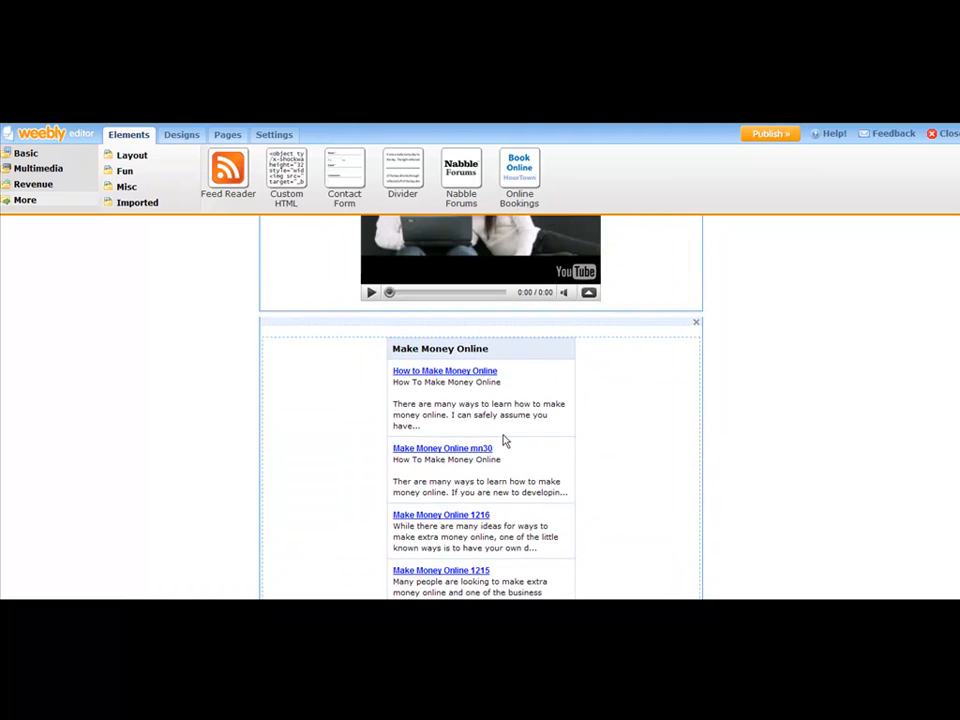
{"action": "scroll", "coordinate": [892, 412], "scroll_direction": "up", "scroll_amount": 6}
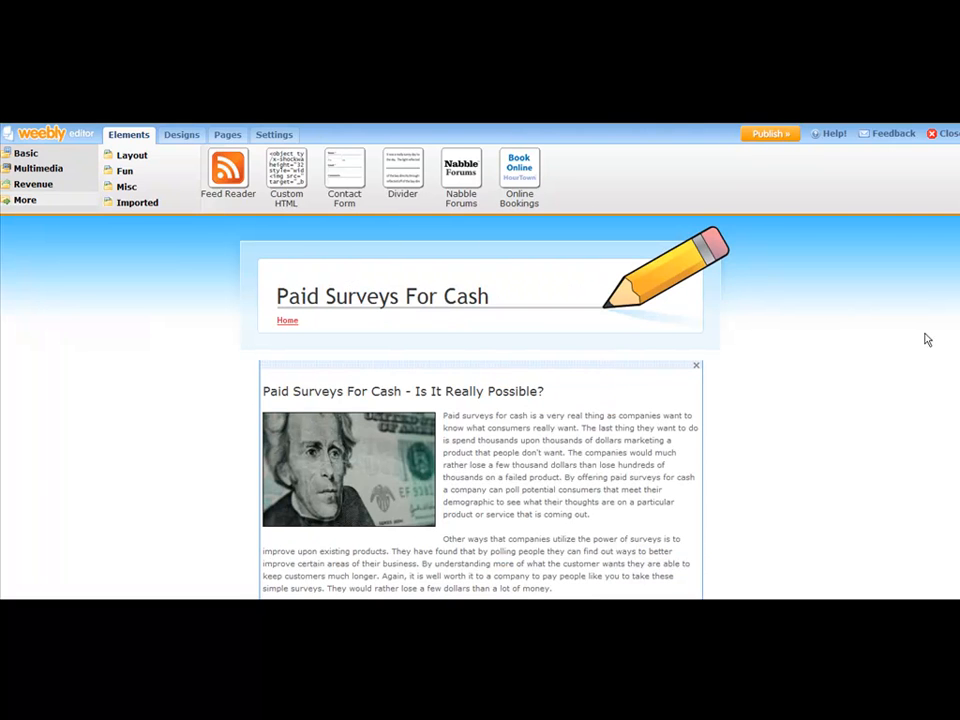
{"action": "scroll", "coordinate": [480, 420], "scroll_direction": "down", "scroll_amount": 6}
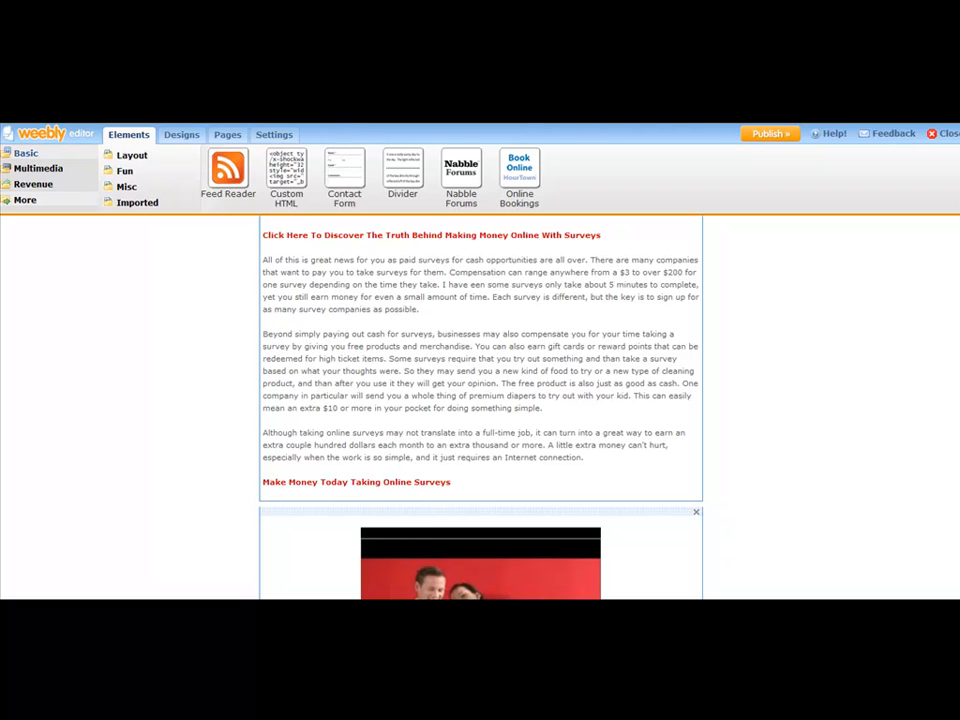
{"action": "left_click", "coordinate": [26, 154]}
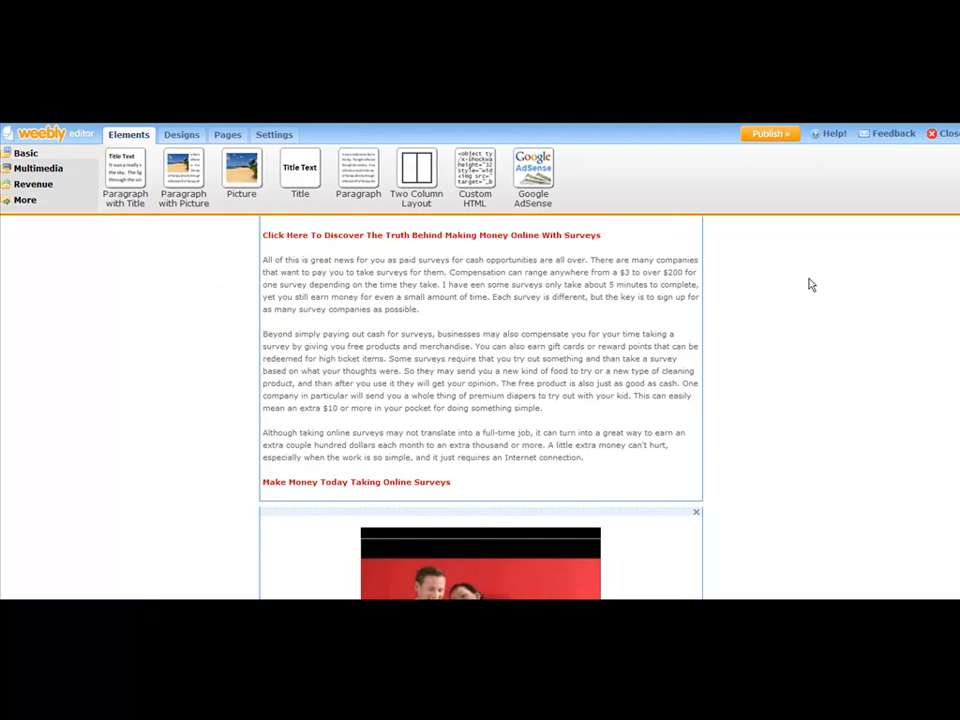
{"action": "scroll", "coordinate": [480, 400], "scroll_direction": "down", "scroll_amount": 8}
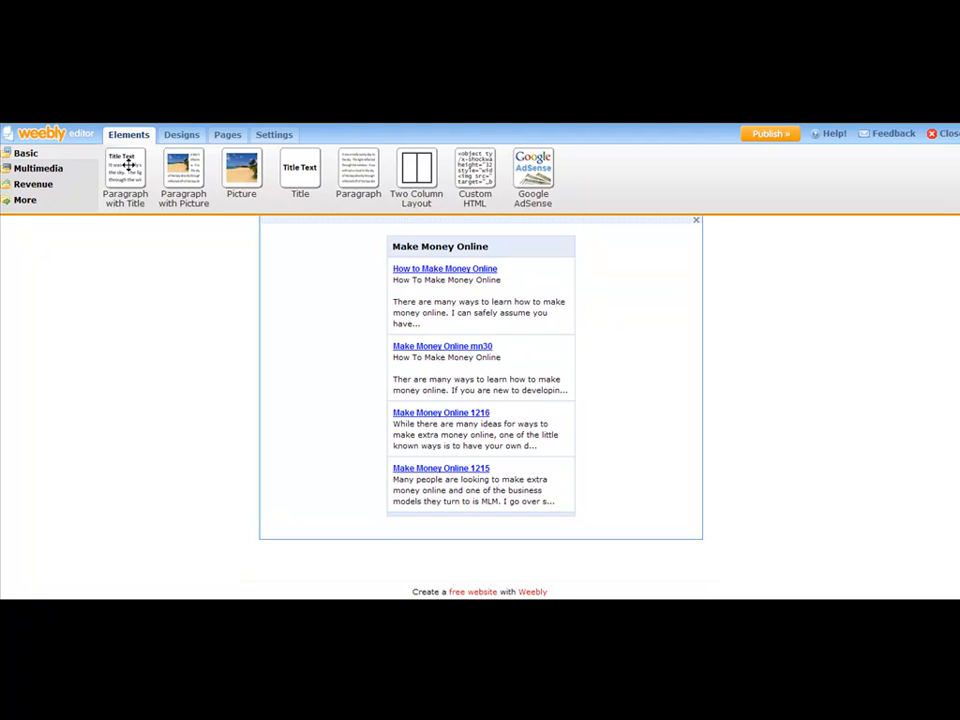
{"action": "left_click_drag", "start_coordinate": [361, 168], "coordinate": [477, 512]}
{"action": "left_click_drag", "start_coordinate": [484, 374], "coordinate": [608, 270]}
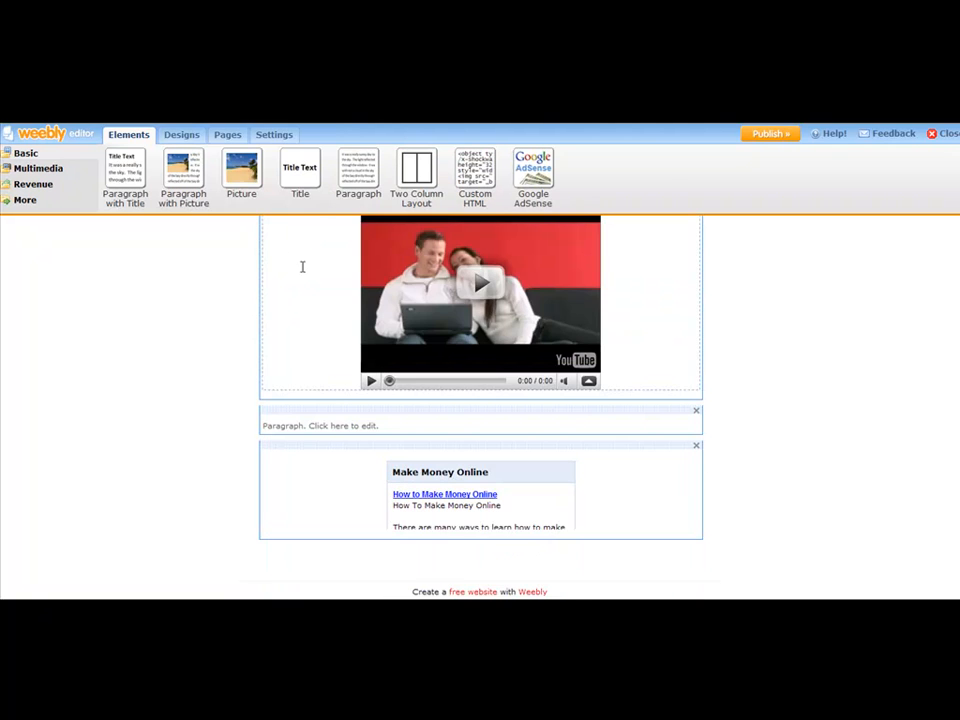
Replace the new paragraph's placeholder text with "Paid Surveys For Cash - Get the Solution Now".
{"action": "left_click", "coordinate": [334, 424]}
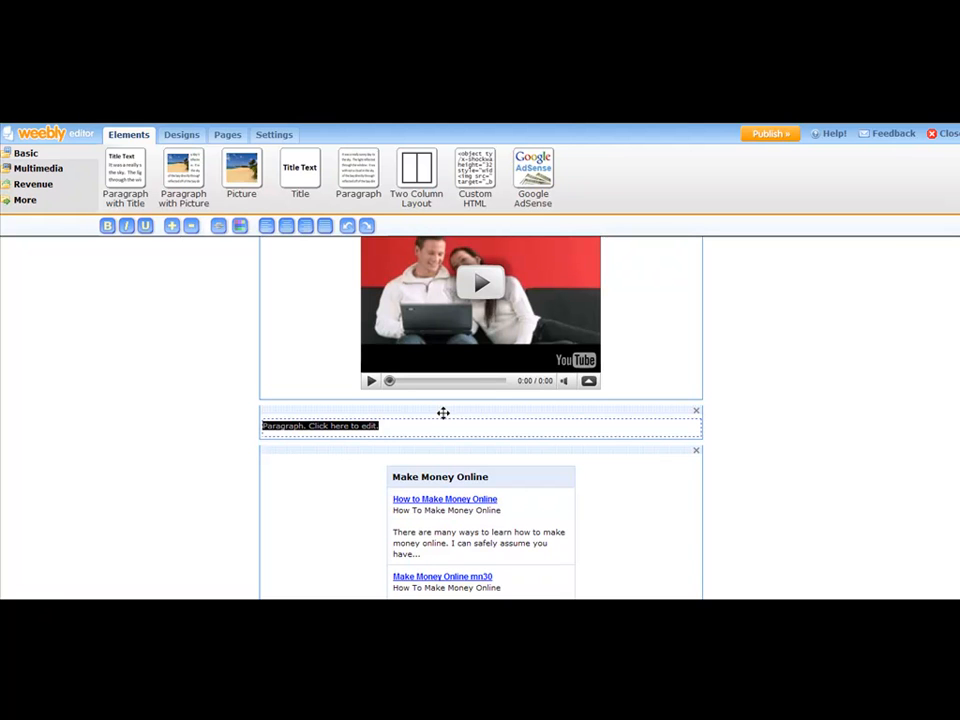
{"action": "type", "text": "Said Survey s"}
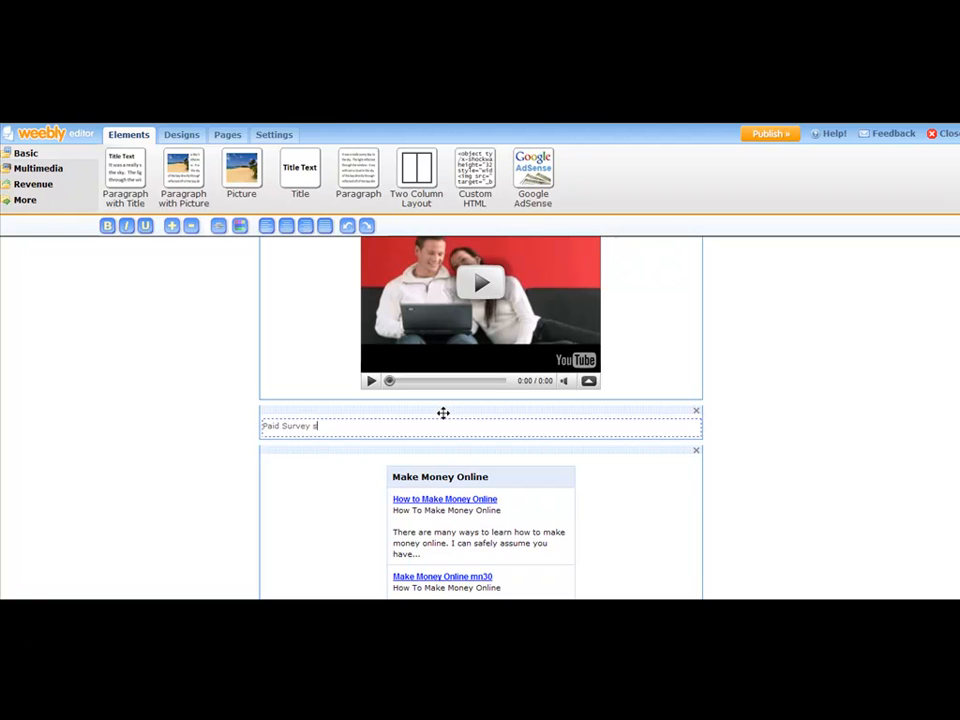
{"action": "type", "text": "For Cash - Get the Solution Now"}
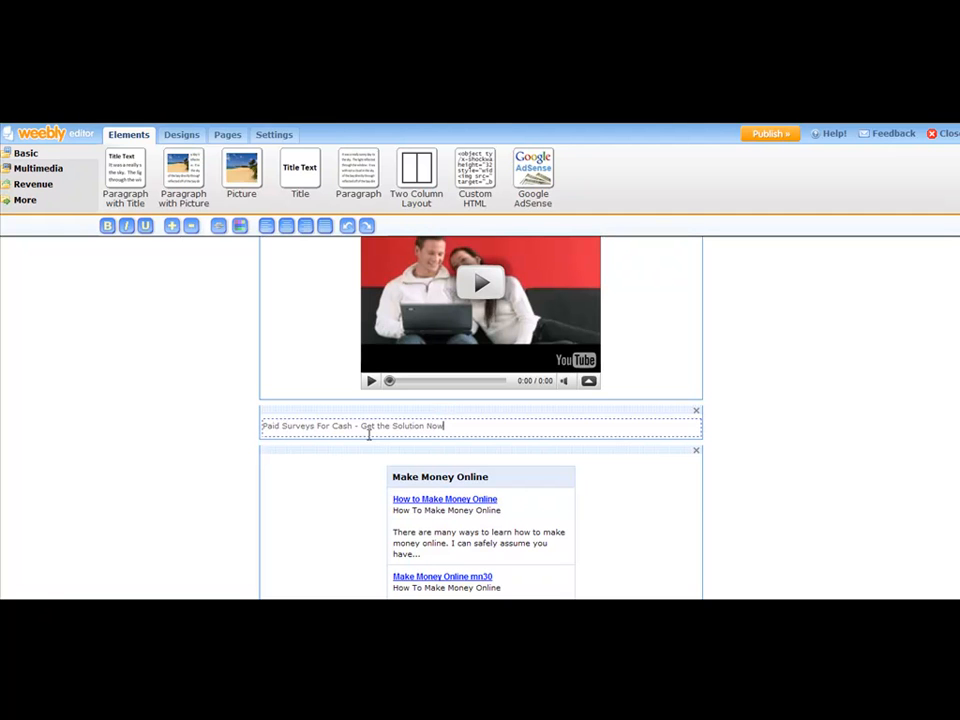
Center the "Paid Surveys For Cash - Get the Solution Now" line beneath the video and make it bold.
{"action": "left_click_drag", "start_coordinate": [447, 425], "coordinate": [262, 426]}
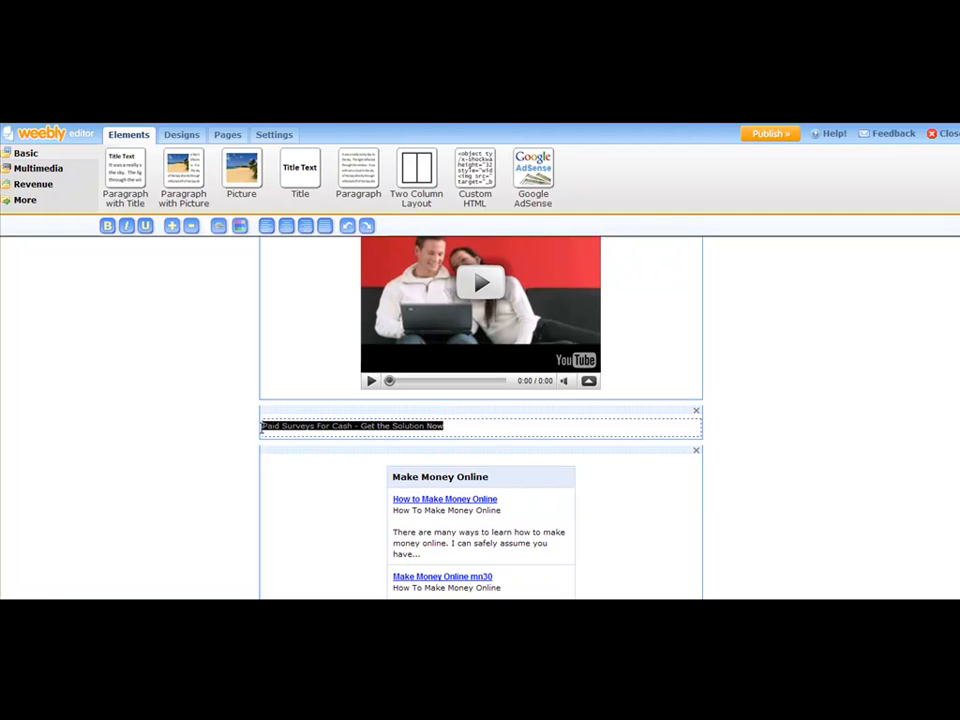
{"action": "left_click", "coordinate": [286, 227]}
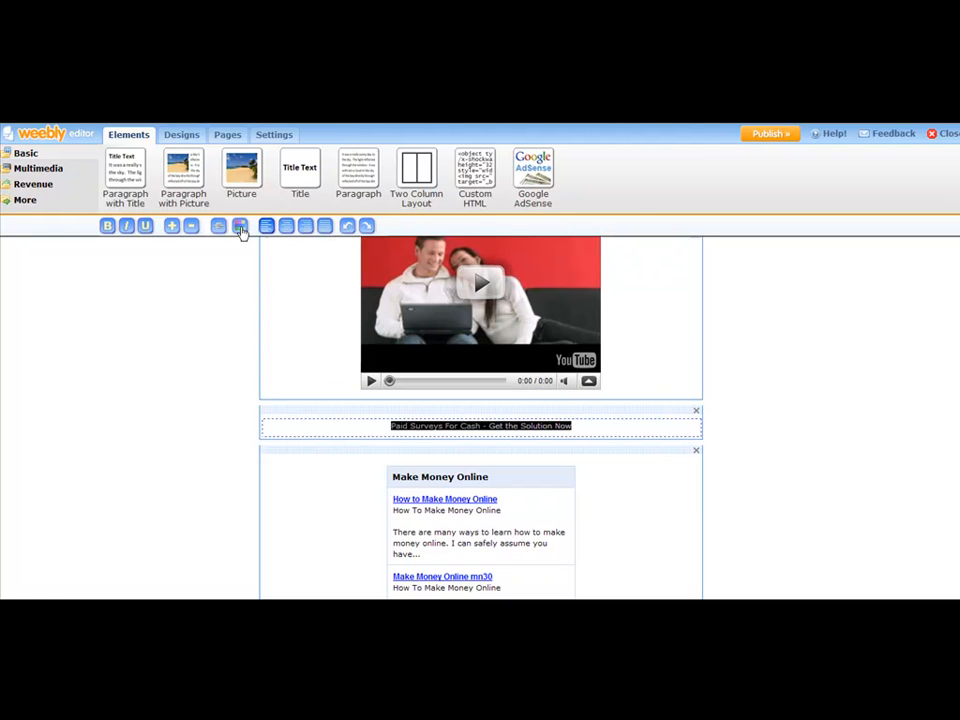
{"action": "left_click", "coordinate": [107, 226]}
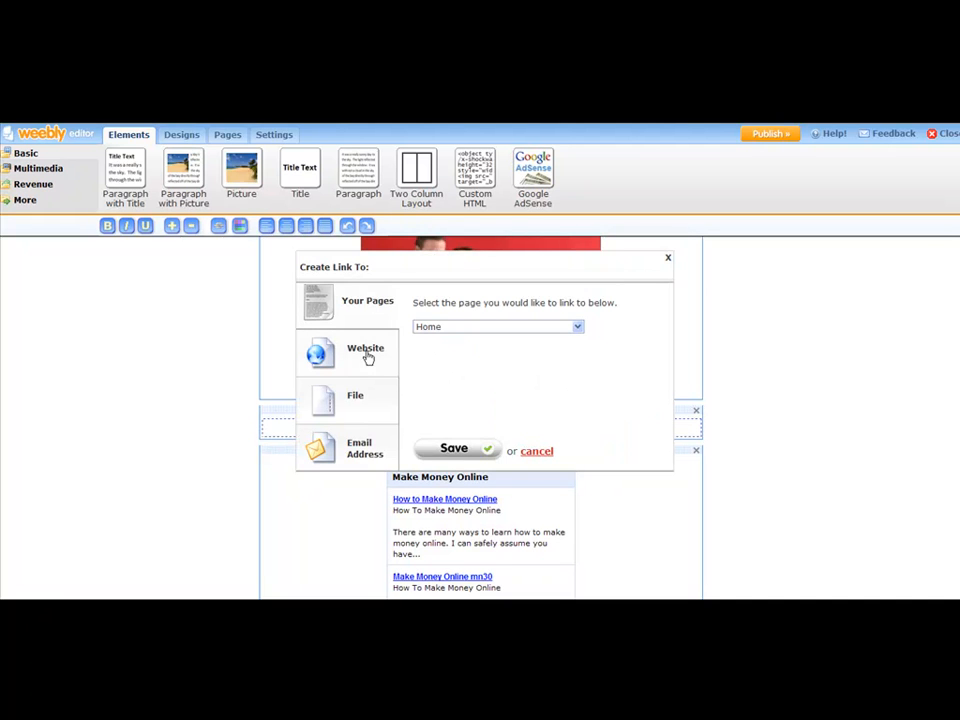
Link the call-to-action line to the external website goinurl.com/moneysurvey.
{"action": "left_click", "coordinate": [366, 352]}
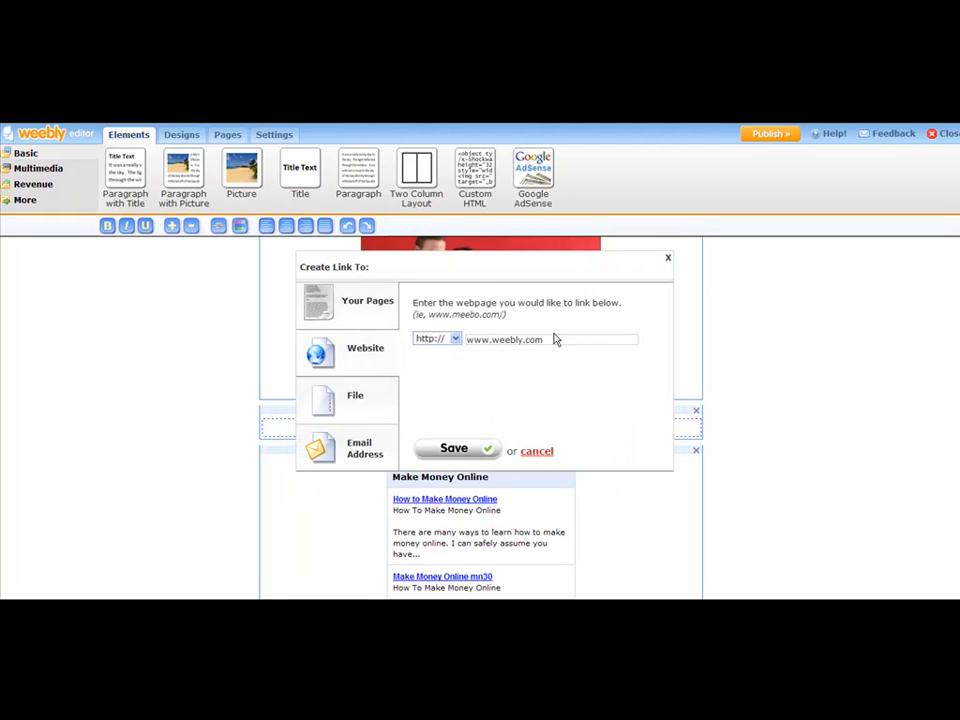
{"action": "left_click_drag", "start_coordinate": [559, 337], "coordinate": [456, 339]}
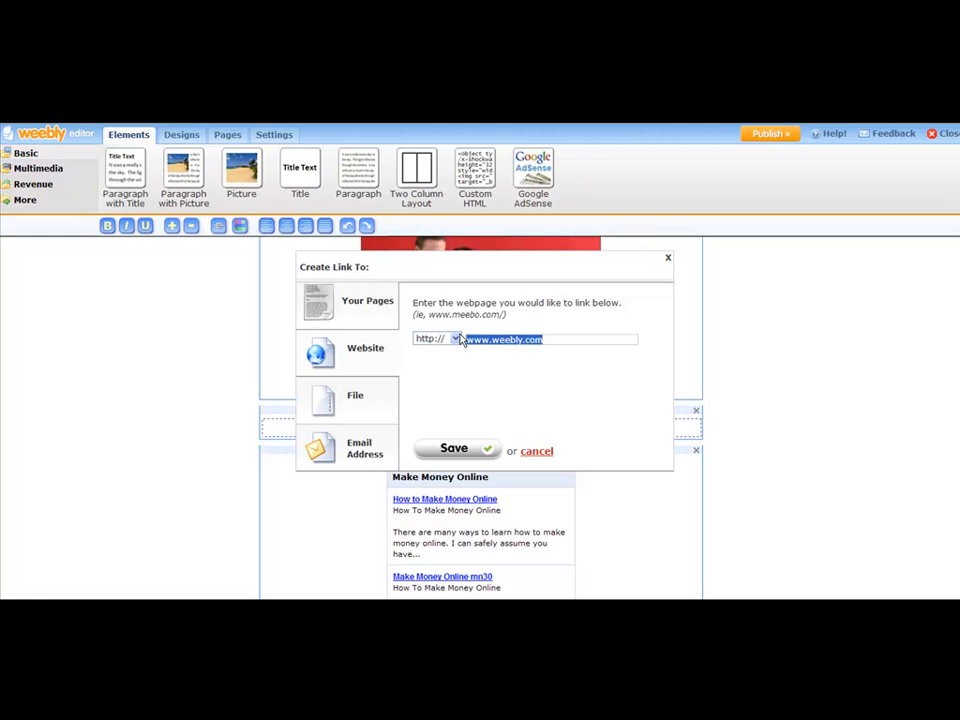
{"action": "type", "text": "goinurl.com/mon"}
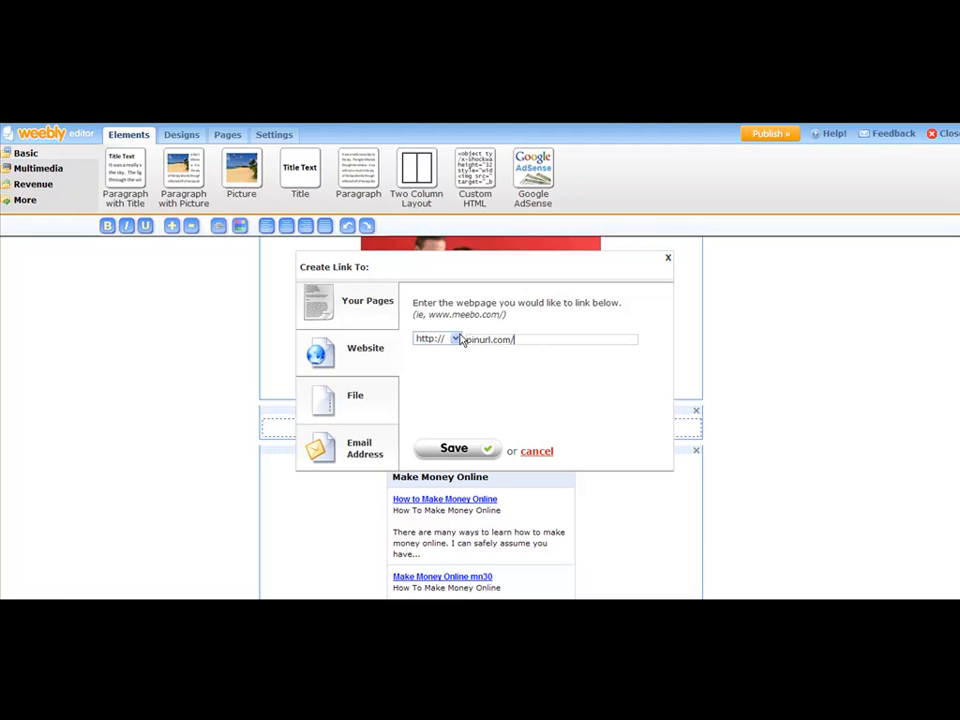
{"action": "type", "text": "eysurvey"}
{"action": "left_click", "coordinate": [455, 449]}
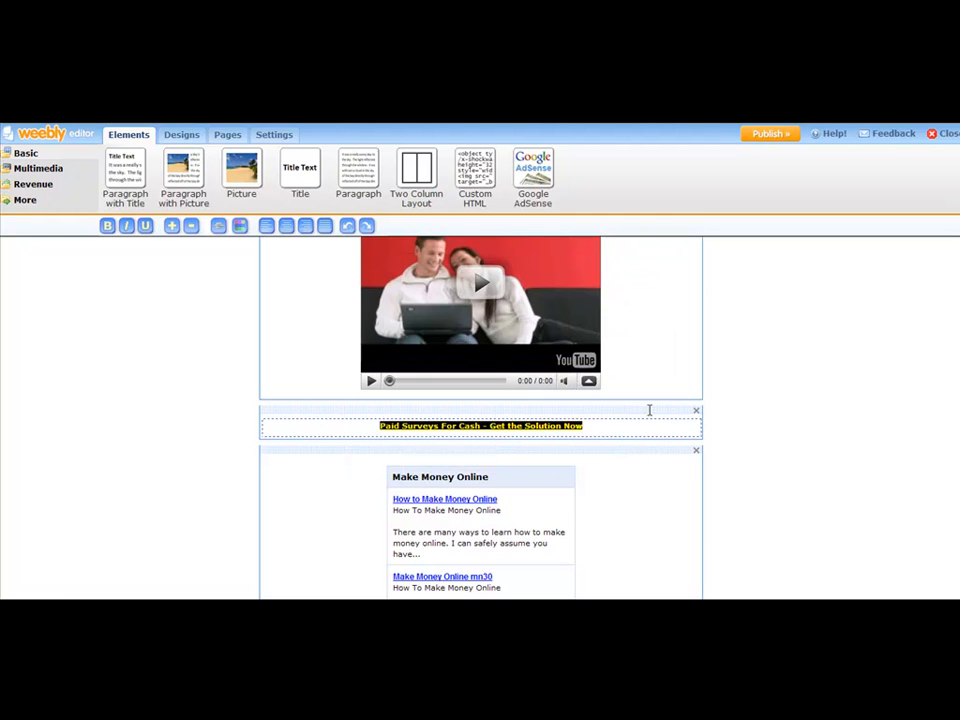
{"action": "left_click", "coordinate": [631, 428]}
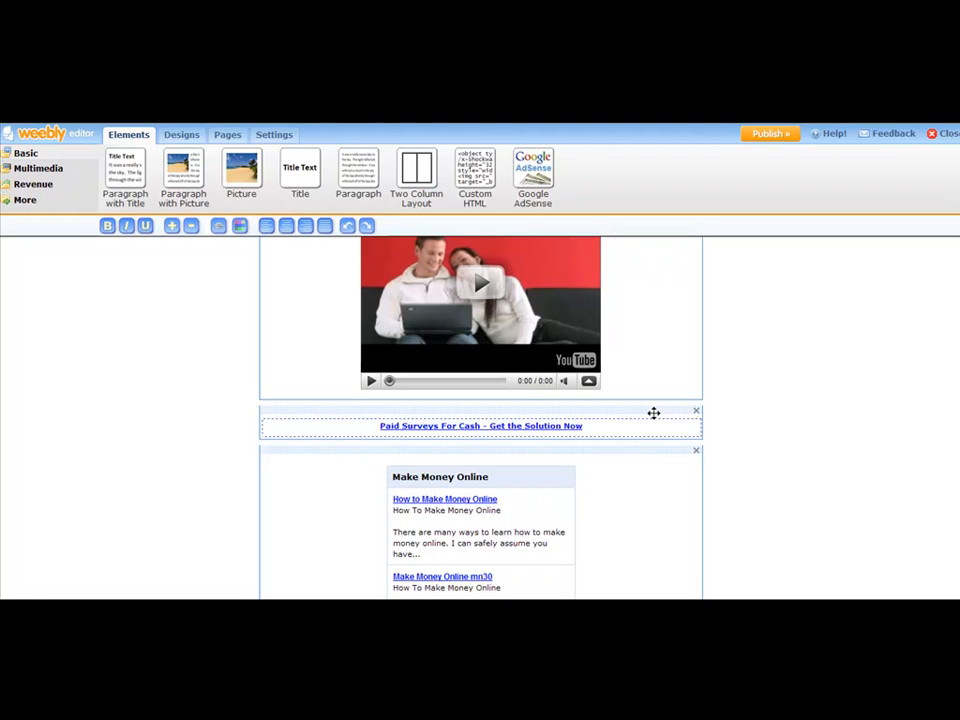
Check the page layout, start publishing the site, and choose a subdomain of weebly.com as its address type.
{"action": "scroll", "coordinate": [654, 410], "scroll_direction": "down", "scroll_amount": 5}
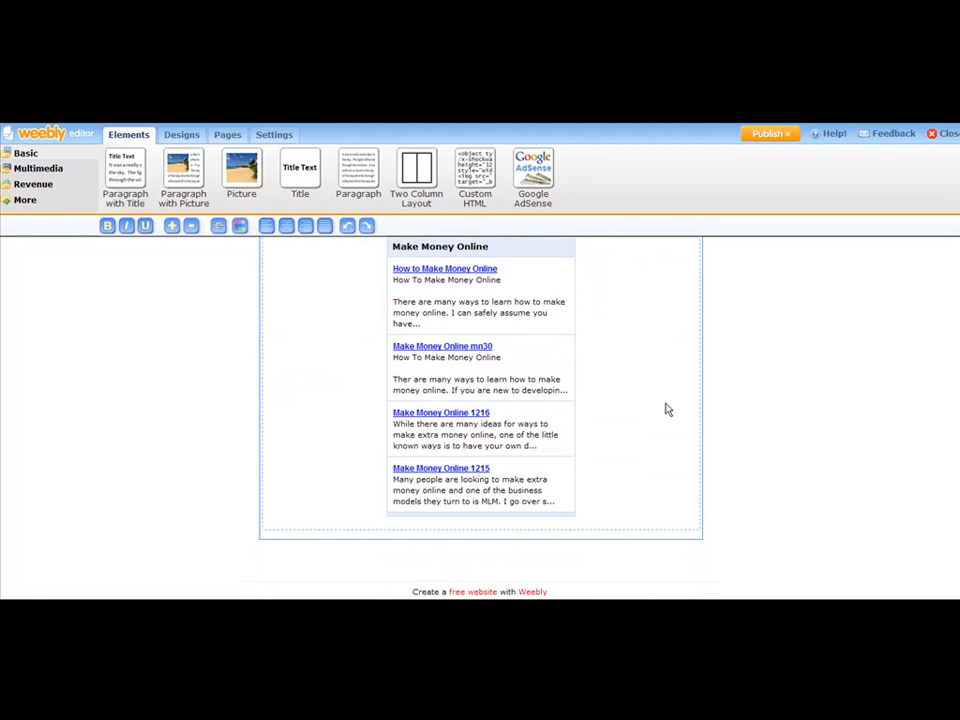
{"action": "scroll", "coordinate": [670, 407], "scroll_direction": "up", "scroll_amount": 15}
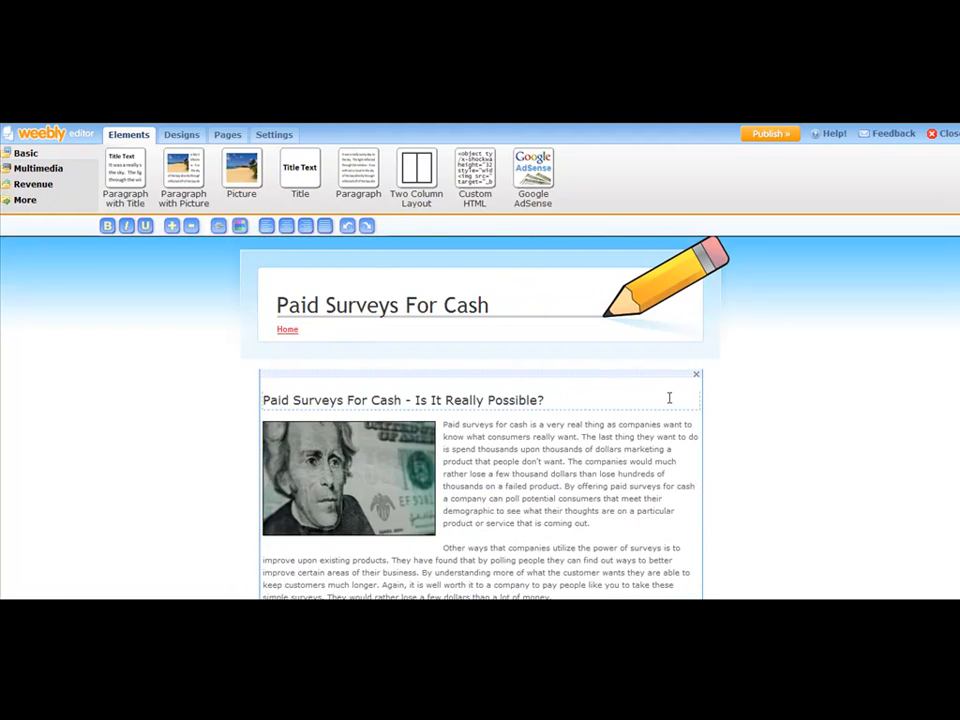
{"action": "scroll", "coordinate": [672, 398], "scroll_direction": "down", "scroll_amount": 6}
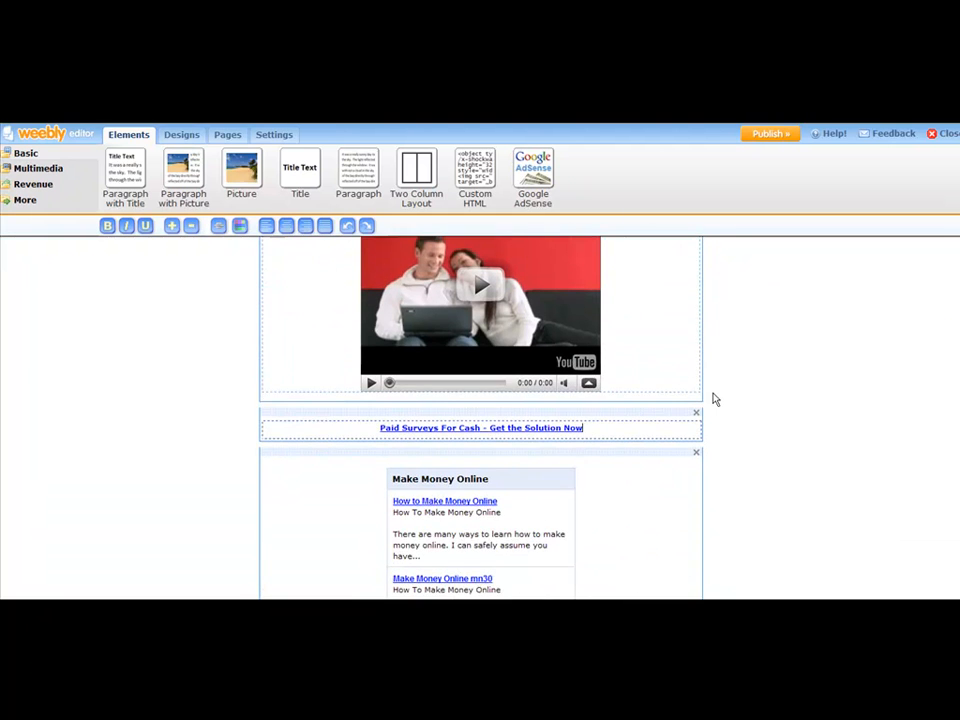
{"action": "scroll", "coordinate": [740, 390], "scroll_direction": "up", "scroll_amount": 4}
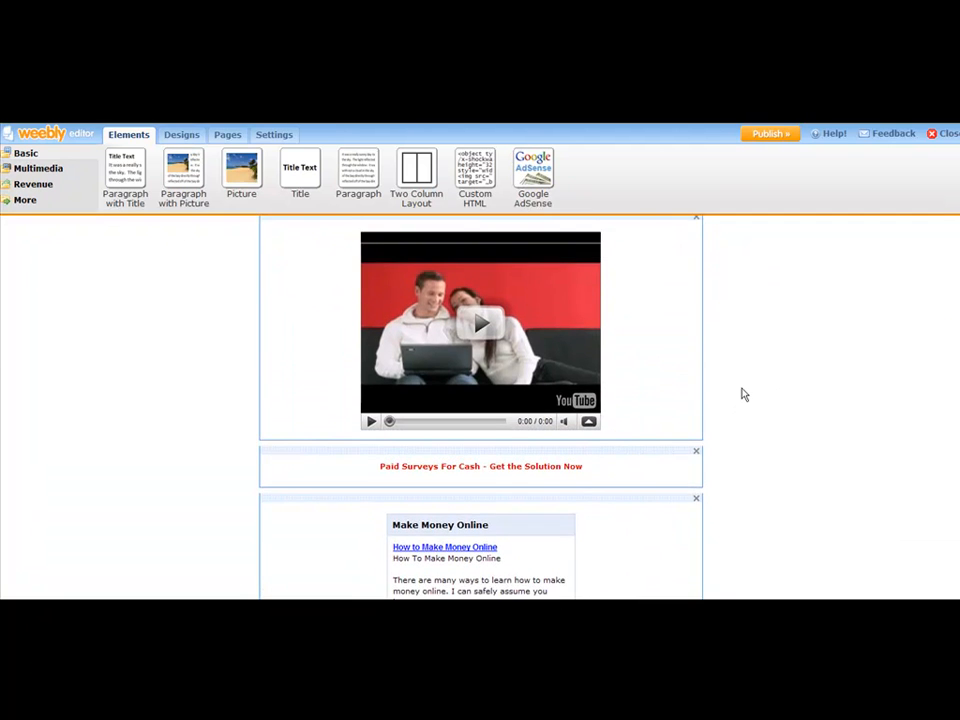
{"action": "scroll", "coordinate": [743, 391], "scroll_direction": "up", "scroll_amount": 3}
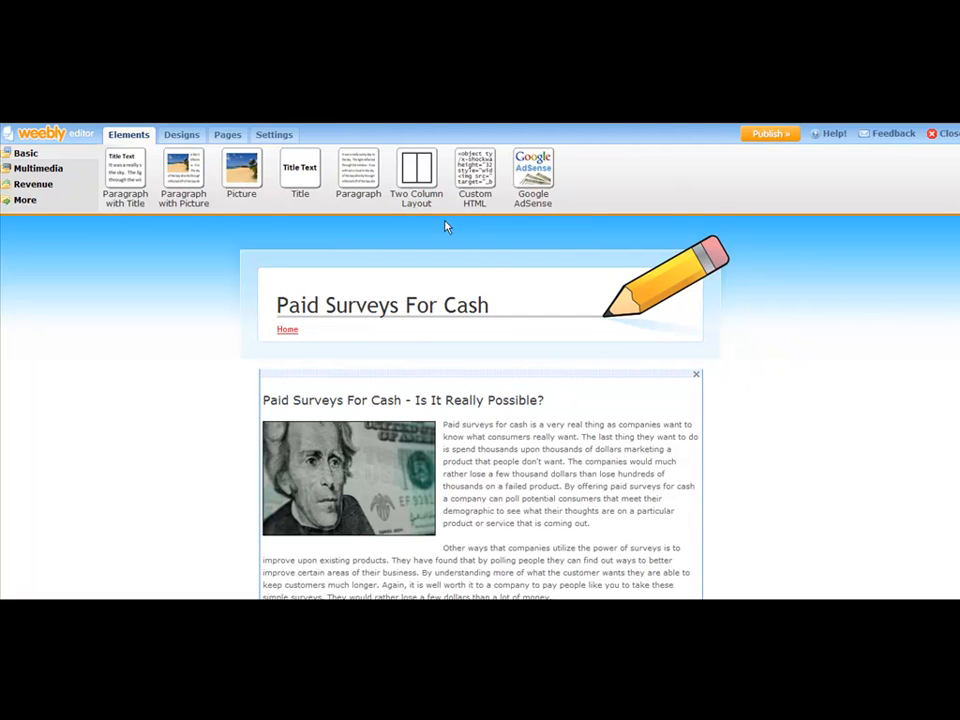
{"action": "left_click", "coordinate": [767, 136]}
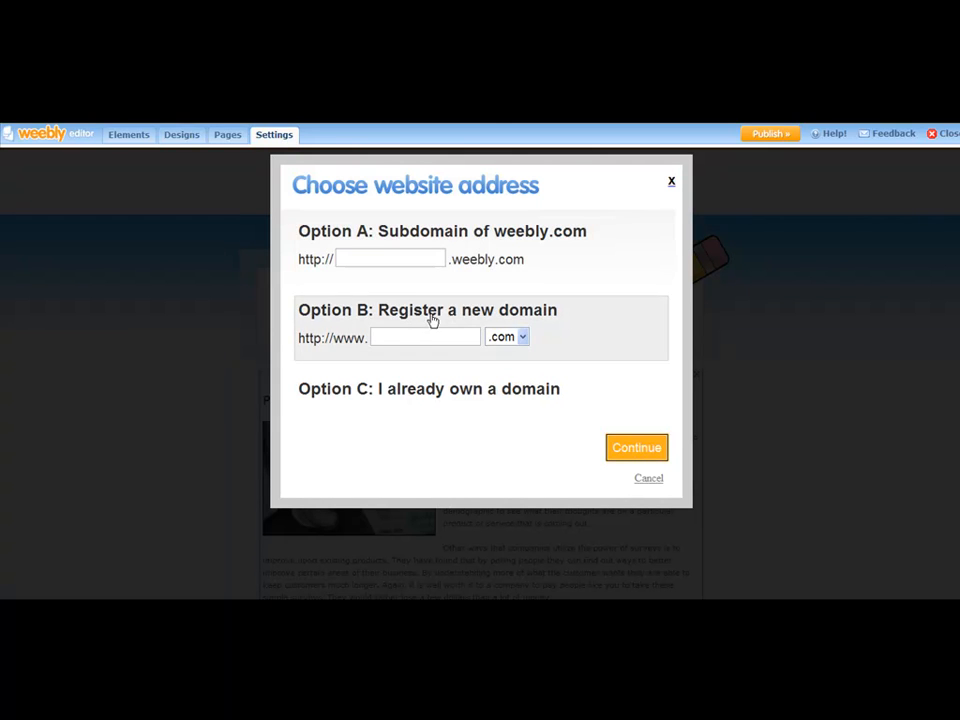
{"action": "left_click", "coordinate": [382, 255]}
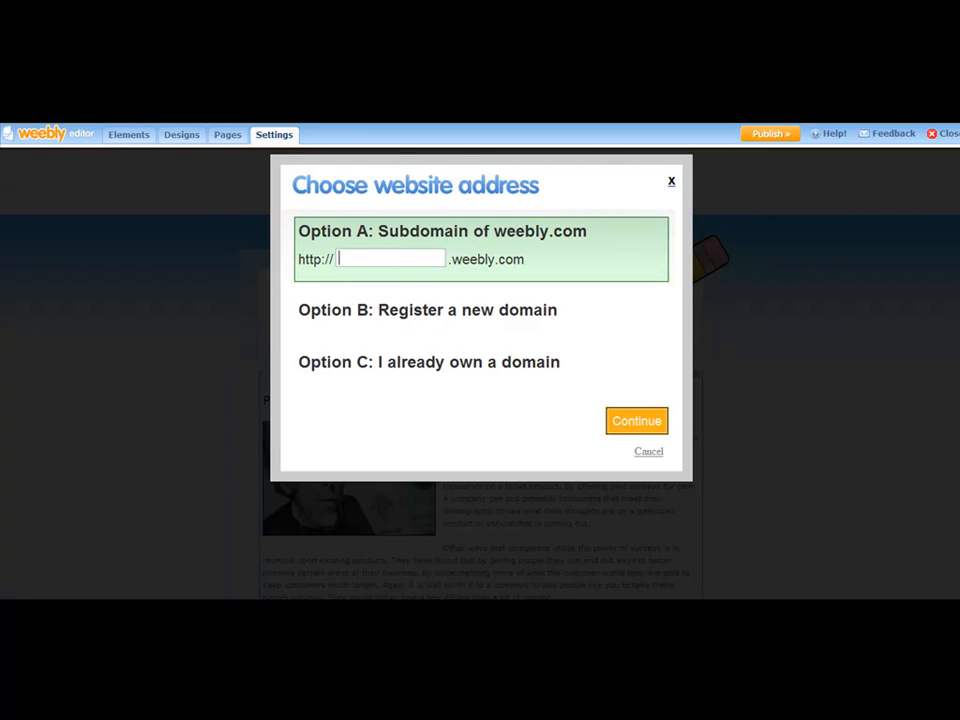
Copy the phrase "Paid Surveys For Cash" from the article-1 file in Notepad into the weebly.com subdomain field.
{"action": "left_click", "coordinate": [590, 605]}
{"action": "left_click", "coordinate": [589, 521]}
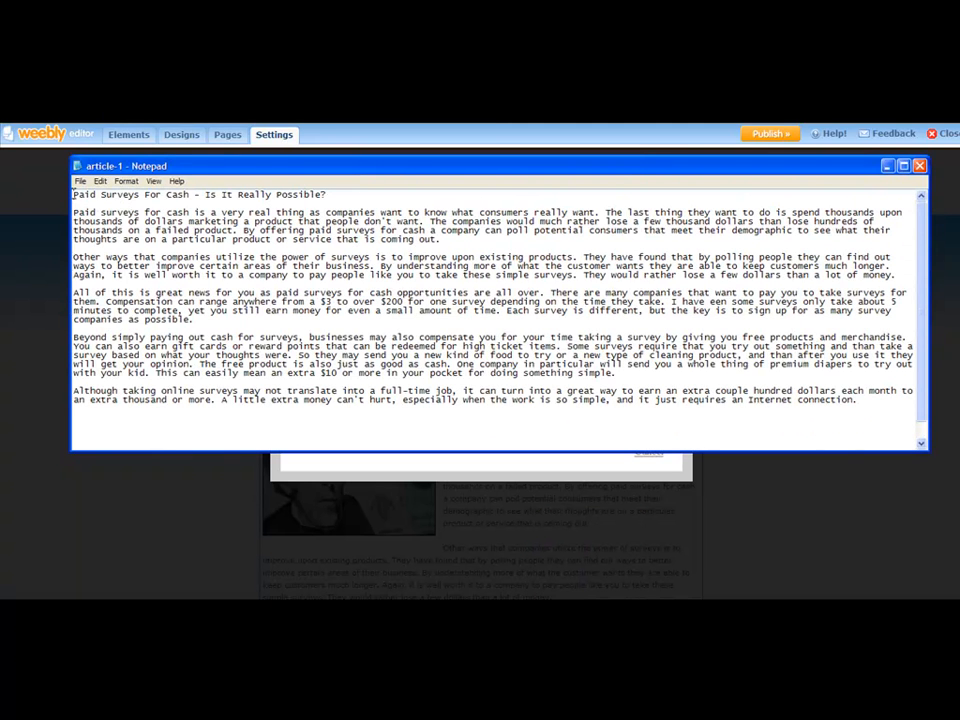
{"action": "left_click_drag", "start_coordinate": [74, 194], "coordinate": [187, 195]}
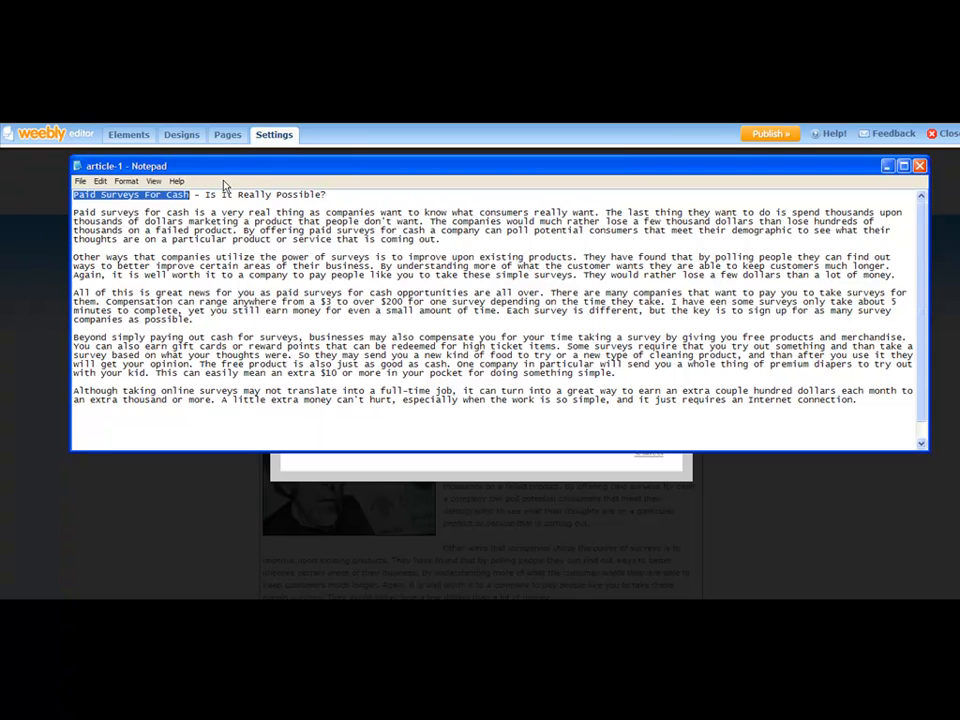
{"action": "right_click", "coordinate": [180, 196]}
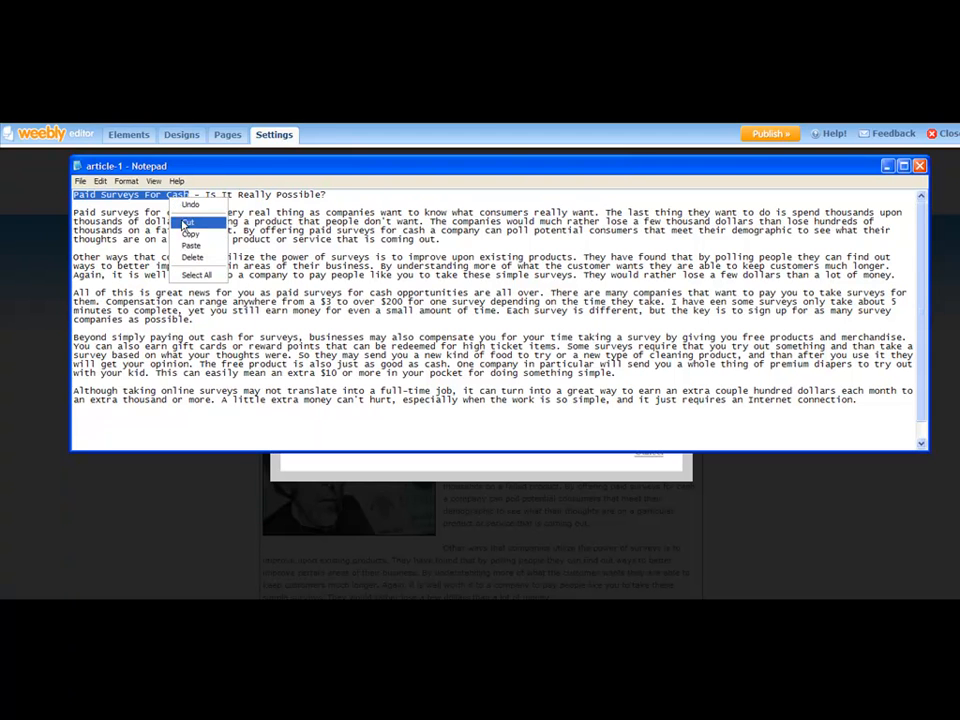
{"action": "left_click", "coordinate": [184, 230]}
{"action": "left_click", "coordinate": [251, 455]}
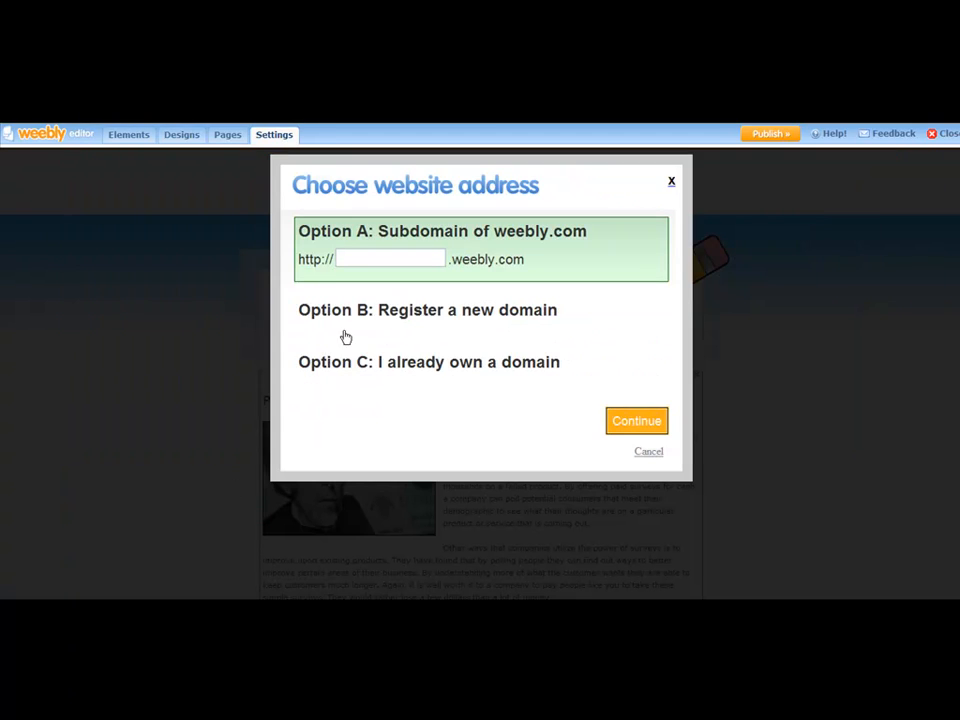
{"action": "left_click", "coordinate": [353, 257]}
{"action": "right_click", "coordinate": [354, 258]}
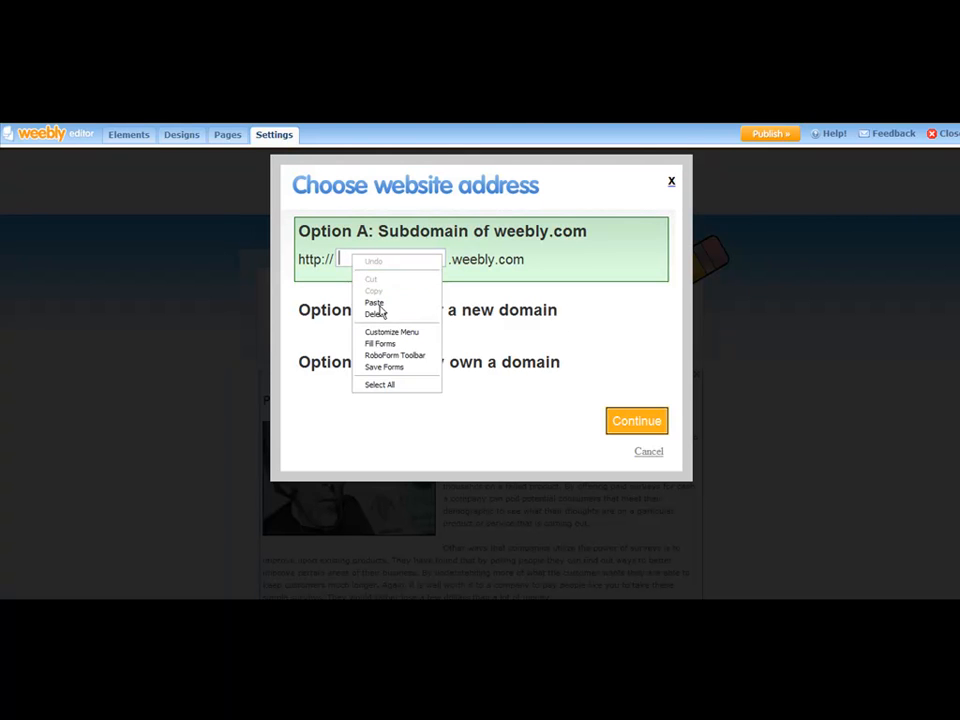
{"action": "left_click", "coordinate": [364, 304]}
Remove the spaces and capitals from the pasted phrase so the subdomain reads paidsurveysforcash.
{"action": "double_click", "coordinate": [421, 258]}
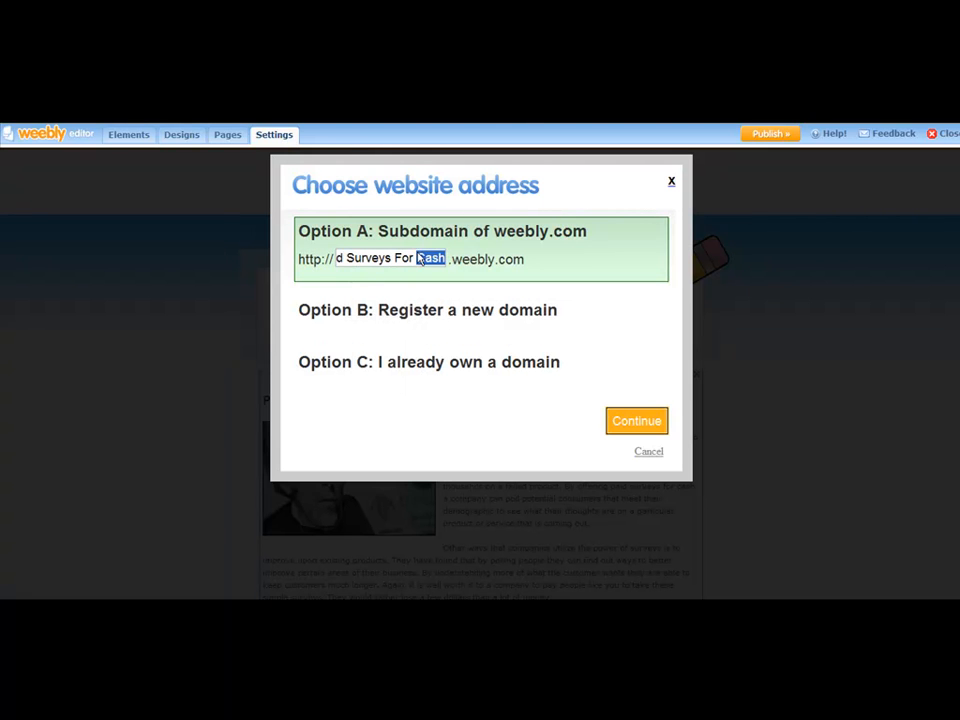
{"action": "left_click", "coordinate": [424, 256]}
{"action": "key", "text": "BackSpace"}
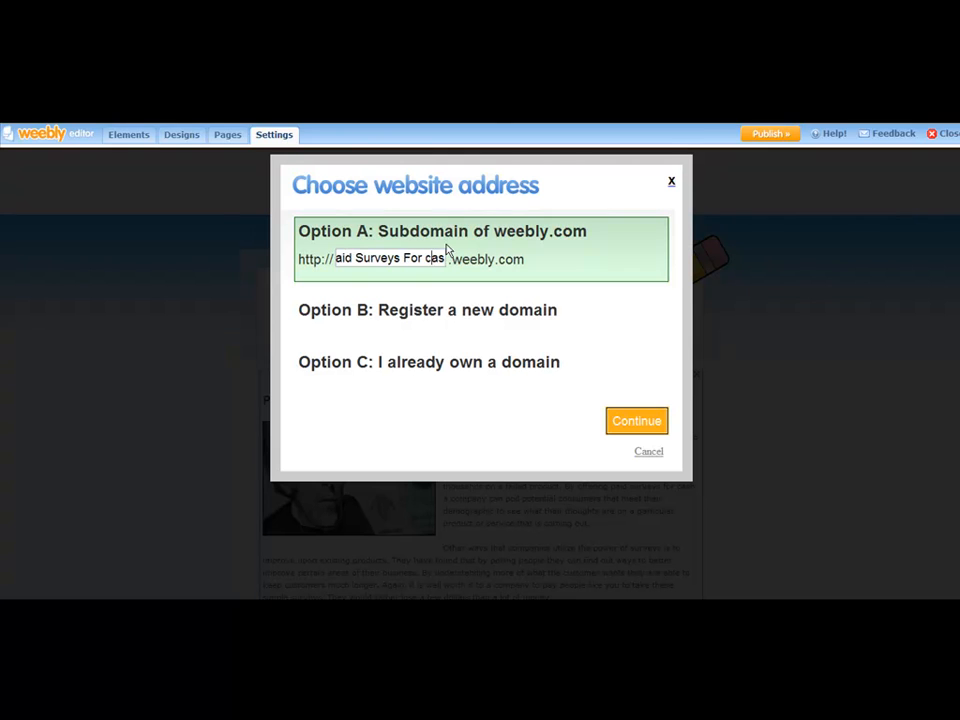
{"action": "key", "text": "BackSpace"}
{"action": "type", "text": "c"}
{"action": "key", "text": "BackSpace"}
{"action": "type", "text": "f"}
{"action": "key", "text": "BackSpace"}
{"action": "key", "text": "Left"}
{"action": "key", "text": "Left"}
{"action": "key", "text": "Left"}
{"action": "key", "text": "Left"}
{"action": "key", "text": "Left"}
{"action": "key", "text": "Left"}
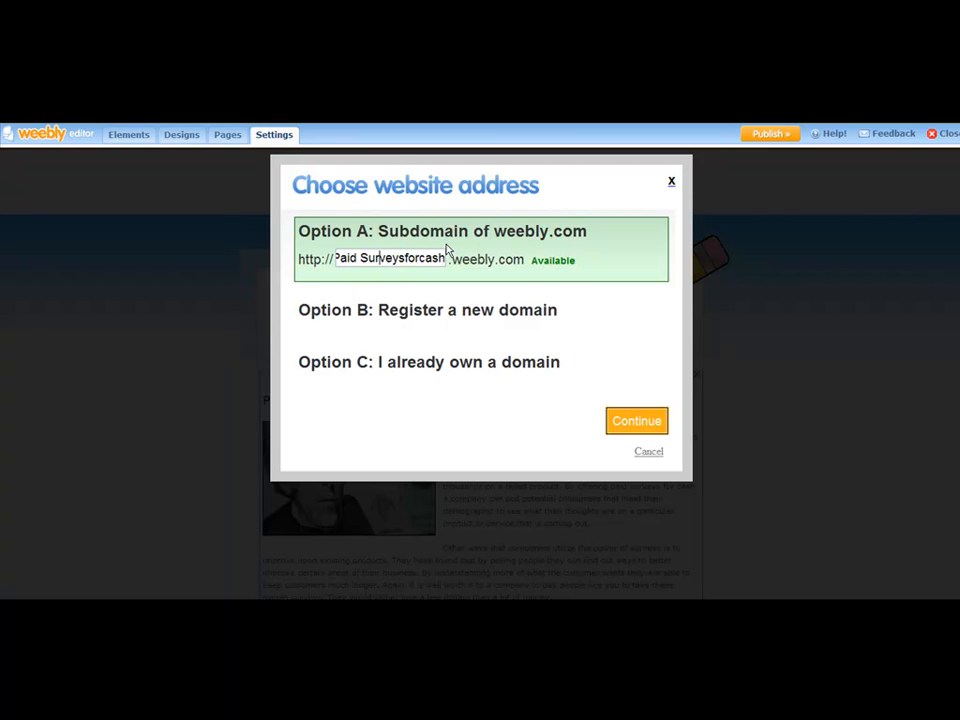
{"action": "key", "text": "BackSpace"}
{"action": "type", "text": "s"}
{"action": "key", "text": "Left"}
{"action": "key", "text": "BackSpace"}
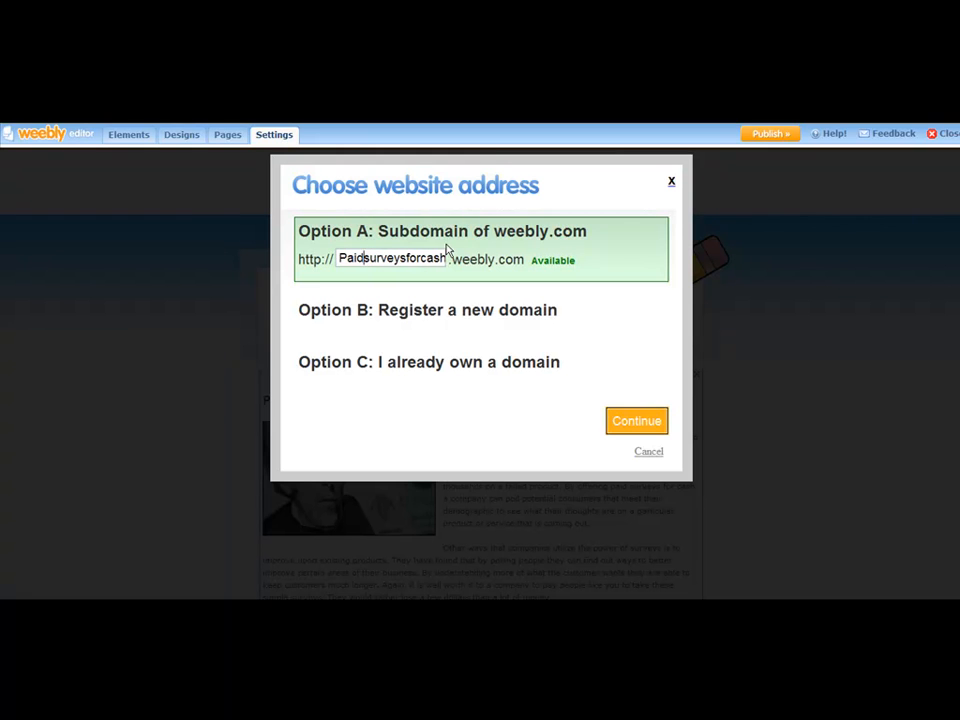
{"action": "key", "text": "BackSpace"}
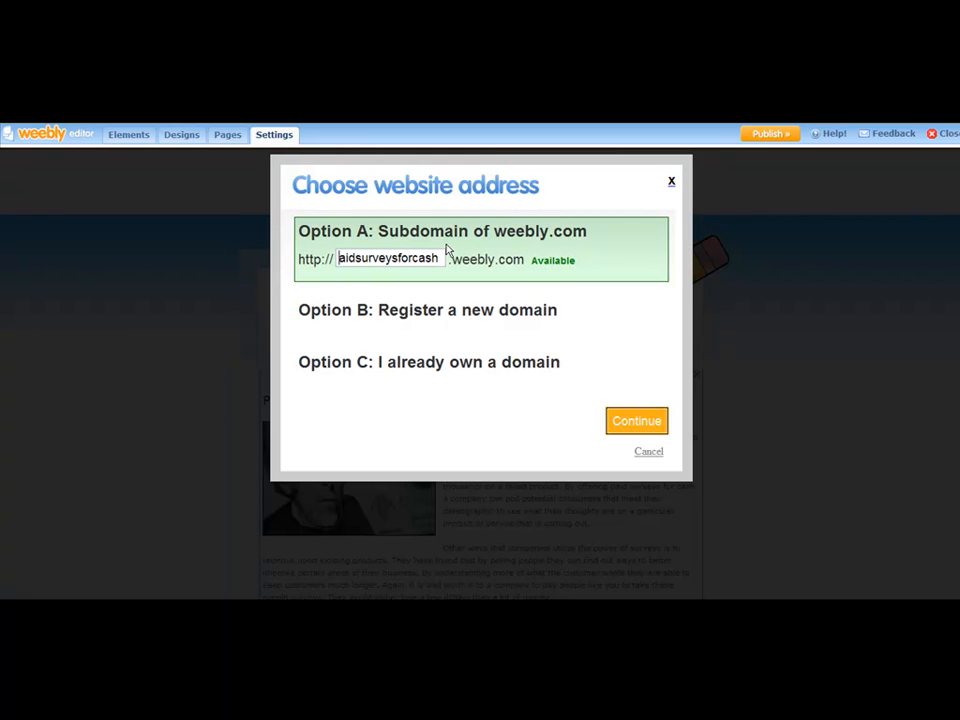
{"action": "type", "text": "p"}
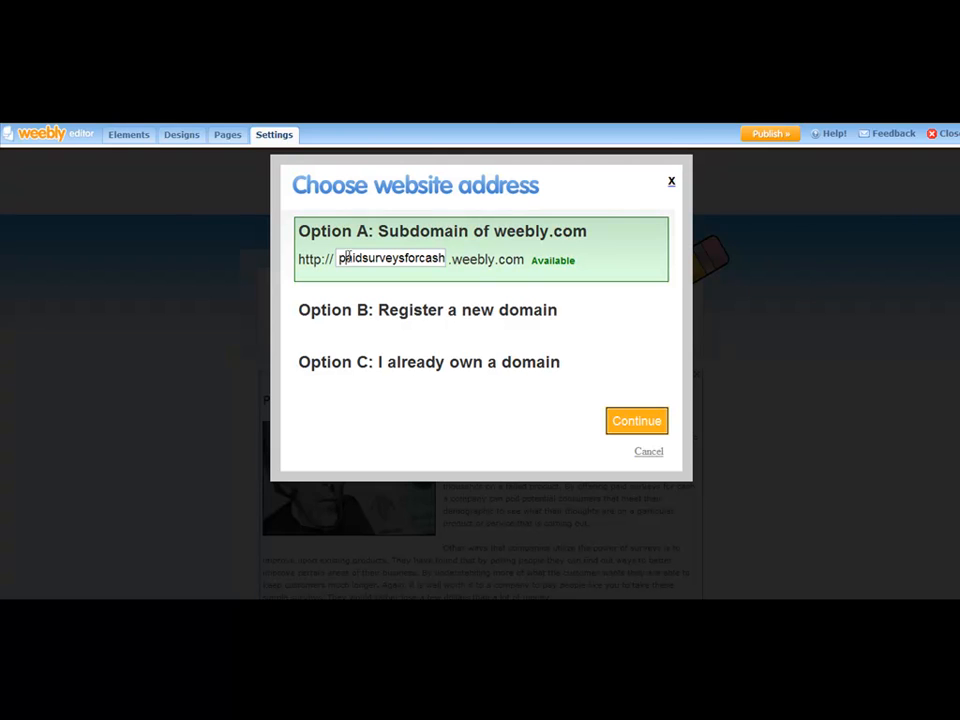
{"action": "left_click_drag", "start_coordinate": [339, 258], "coordinate": [446, 259]}
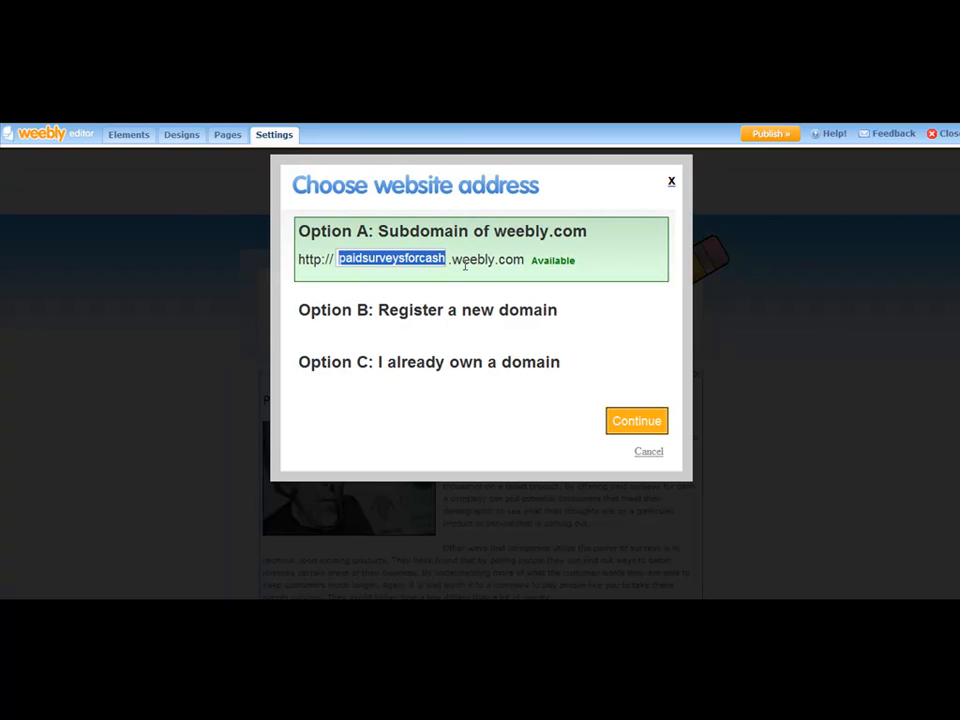
{"action": "left_click", "coordinate": [443, 262]}
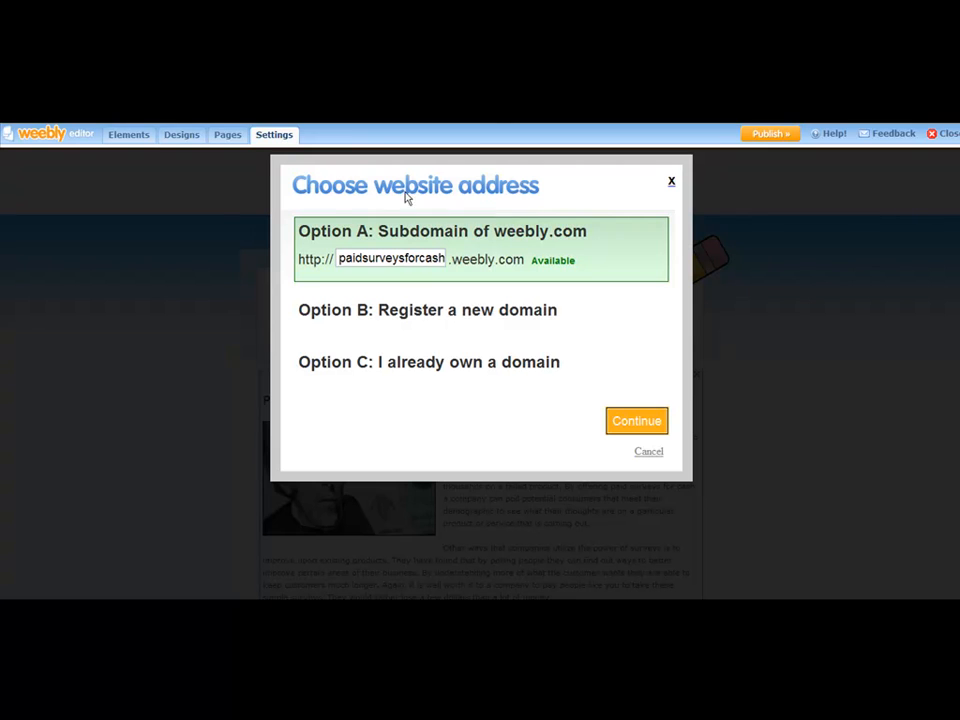
Try weightloss and weightloss123 as example subdomains, and restore paidsurveysforcash as the subdomain.
{"action": "left_click_drag", "start_coordinate": [443, 258], "coordinate": [321, 251]}
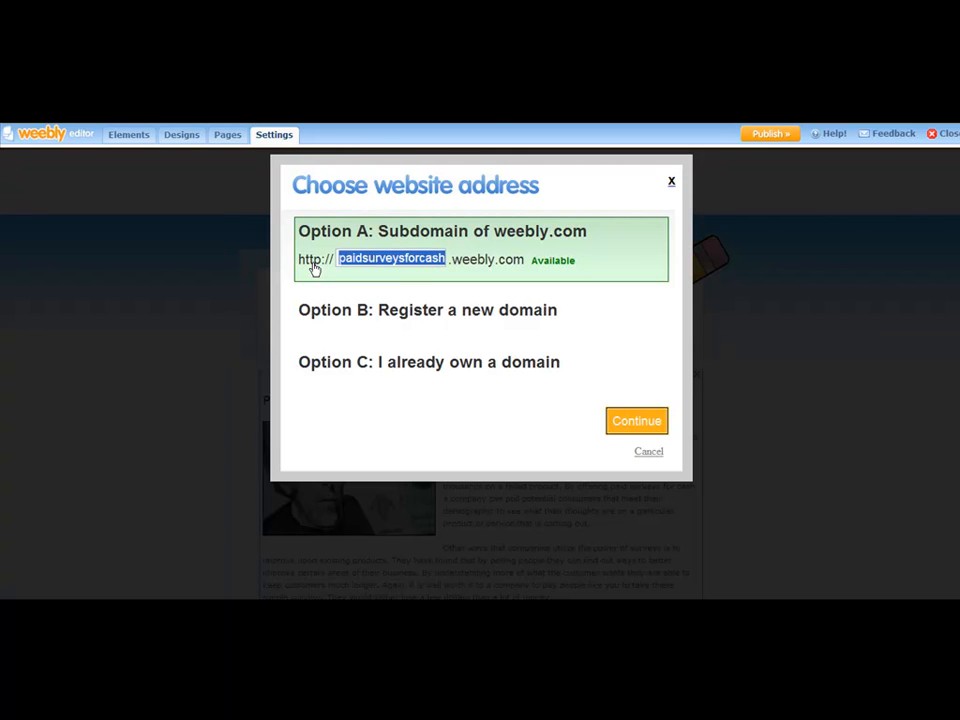
{"action": "type", "text": "weightloss"}
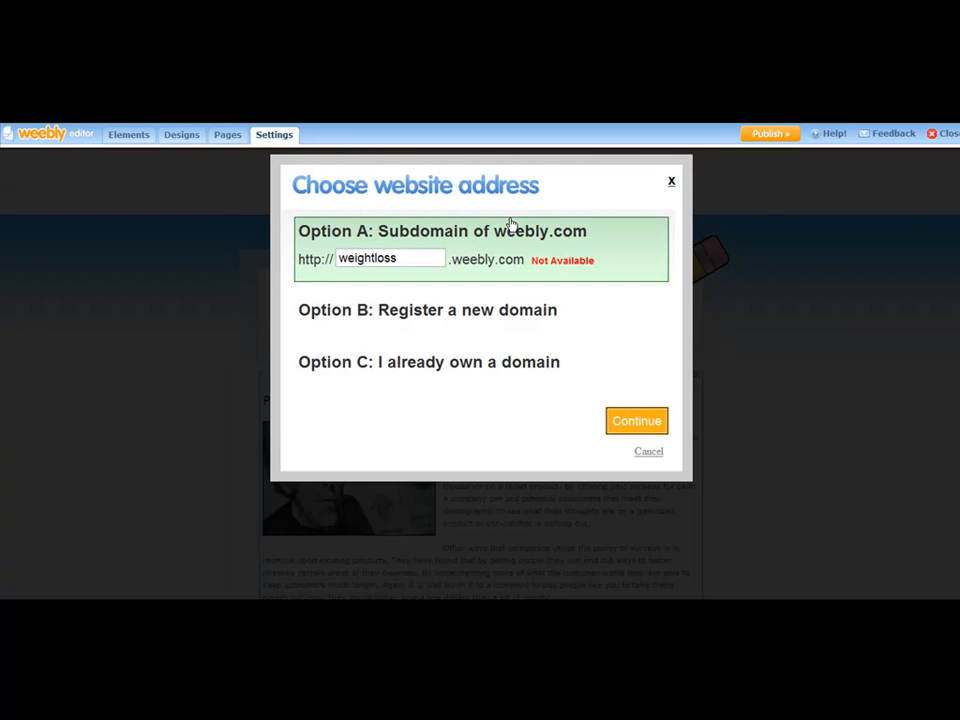
{"action": "type", "text": "123"}
{"action": "key", "text": "BackSpace"}
{"action": "key", "text": "BackSpace"}
{"action": "key", "text": "BackSpace"}
{"action": "key", "text": "BackSpace"}
{"action": "key", "text": "BackSpace"}
{"action": "key", "text": "BackSpace"}
{"action": "key", "text": "BackSpace"}
{"action": "key", "text": "BackSpace"}
{"action": "key", "text": "BackSpace"}
{"action": "key", "text": "BackSpace"}
{"action": "key", "text": "BackSpace"}
{"action": "key", "text": "BackSpace"}
{"action": "key", "text": "BackSpace"}
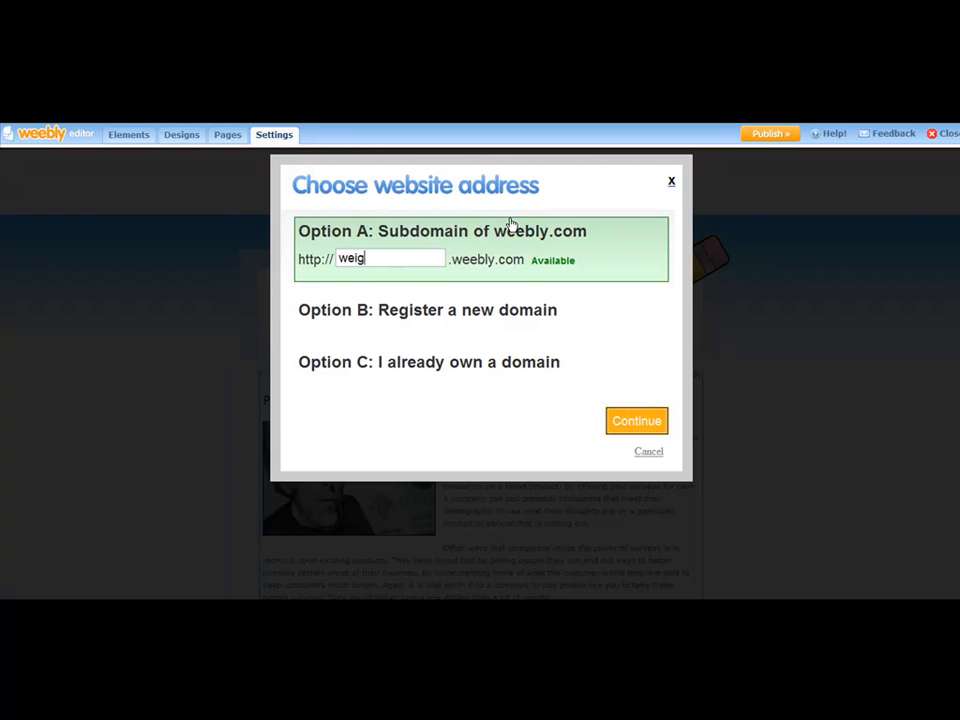
{"action": "type", "text": "paidsurveysforcash"}
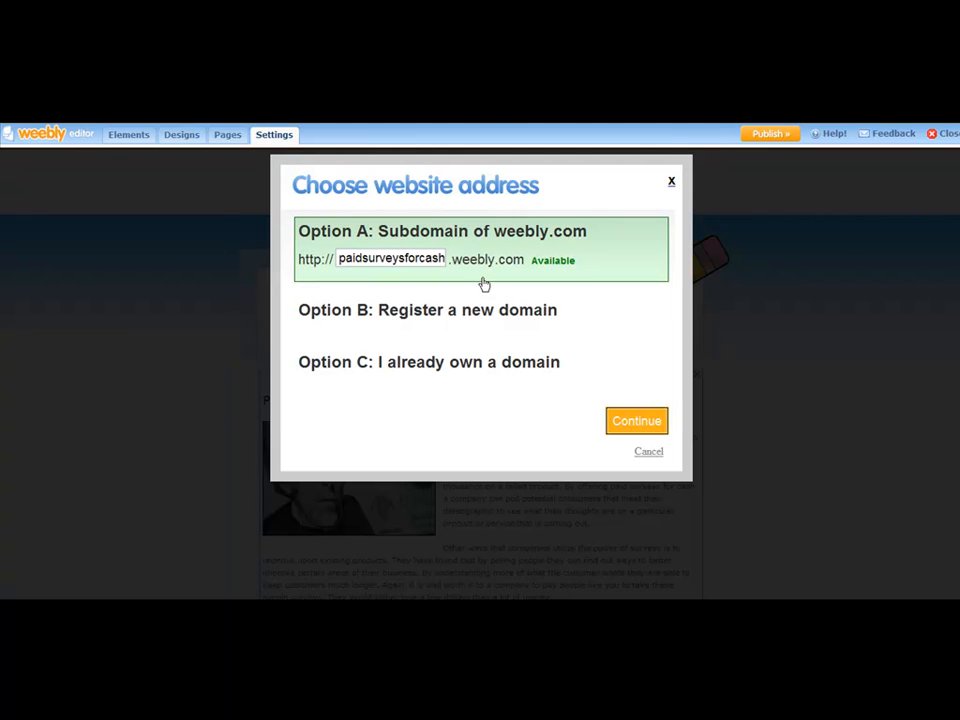
Confirm paidsurveysforcash.weebly.com as the website address and publish the page.
{"action": "left_click", "coordinate": [581, 519]}
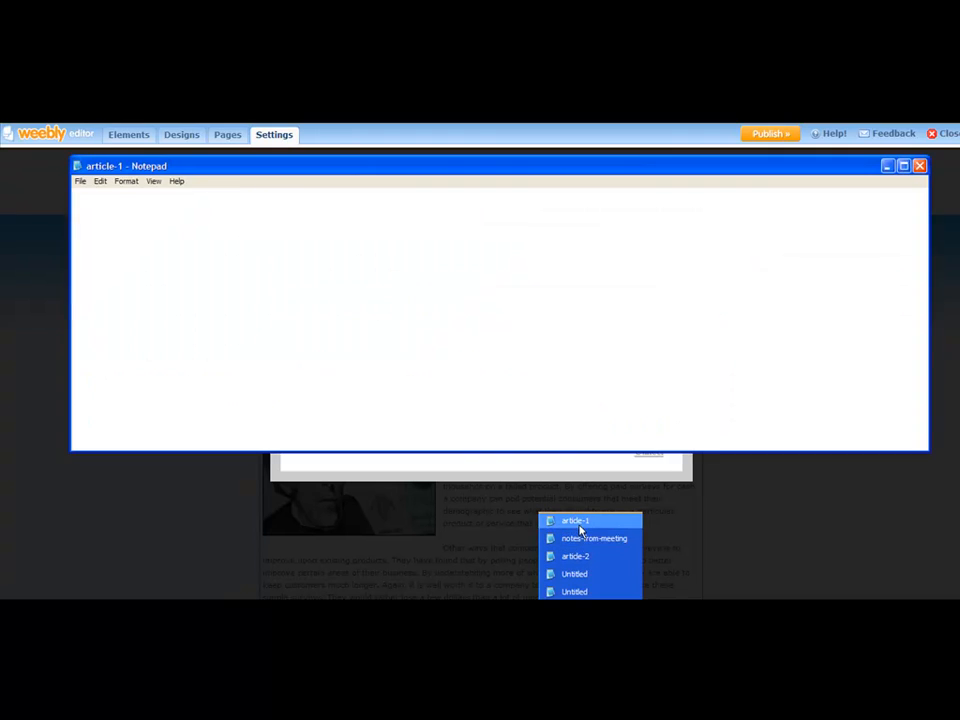
{"action": "left_click", "coordinate": [190, 470]}
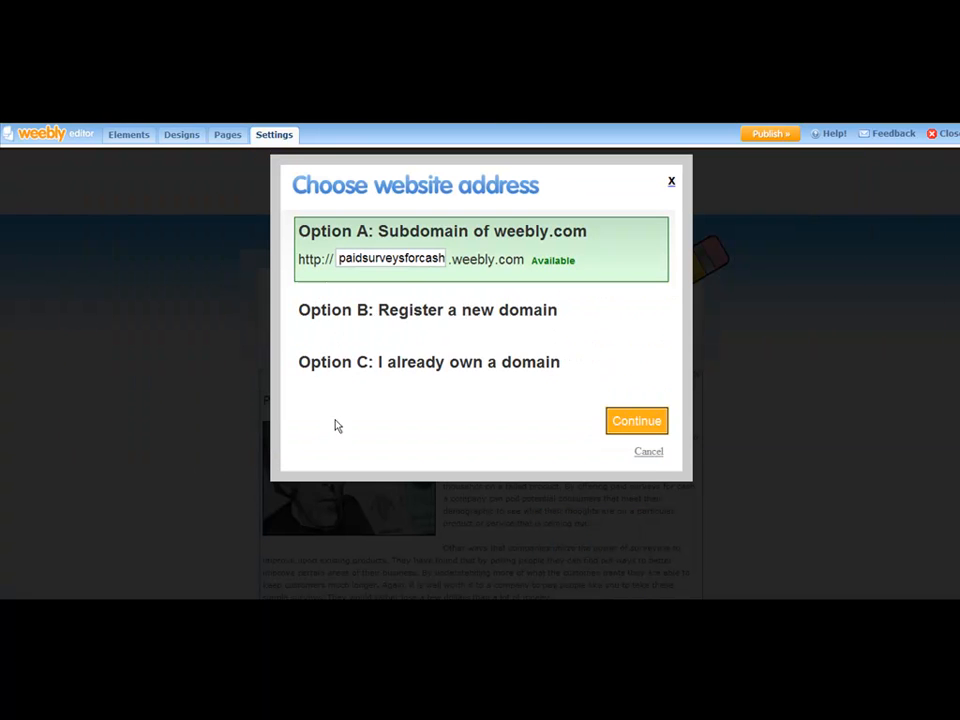
{"action": "left_click", "coordinate": [620, 425]}
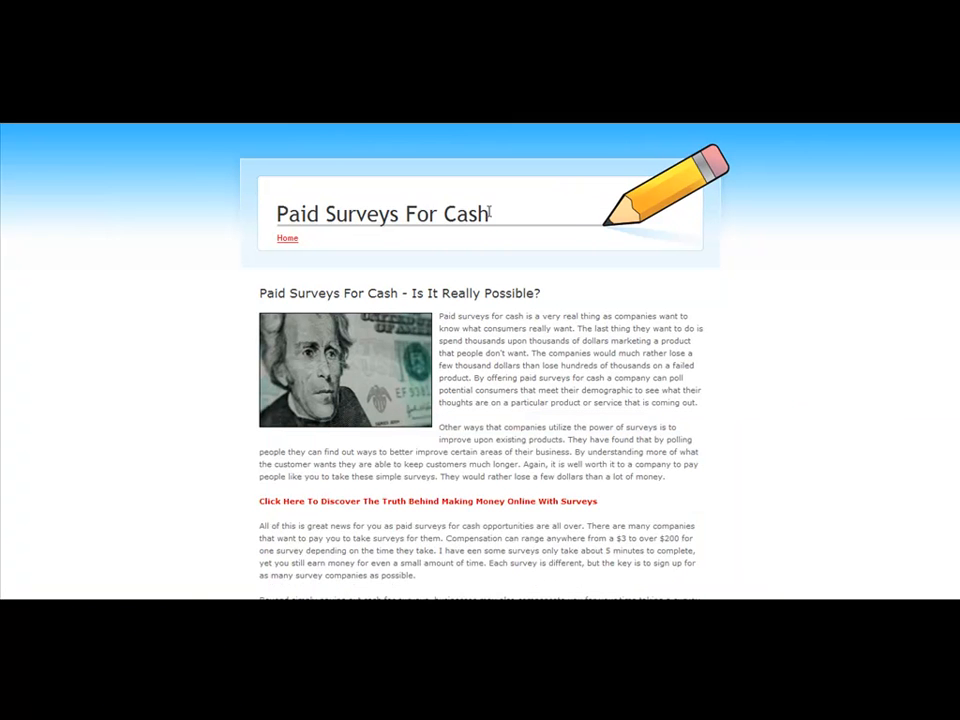
Test the call-to-action links on the published Paid Surveys For Cash page, leaving the sales page, and review the links around the video.
{"action": "mouse_move", "coordinate": [490, 211]}
{"action": "left_mouse_down"}
{"action": "mouse_move", "coordinate": [274, 211]}
{"action": "mouse_move", "coordinate": [476, 210]}
{"action": "left_mouse_up"}
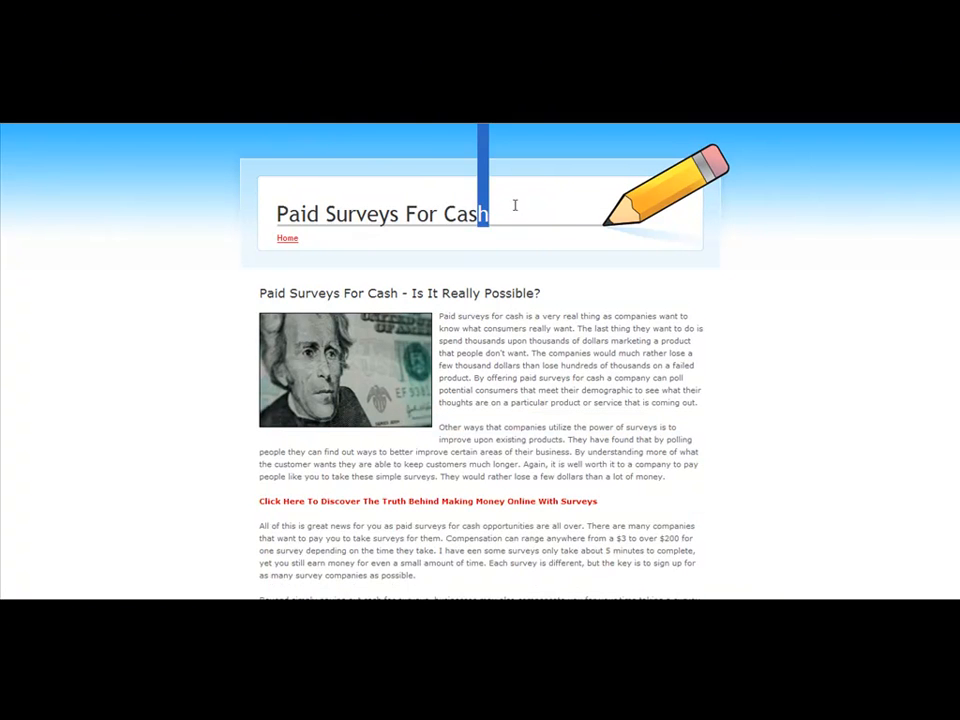
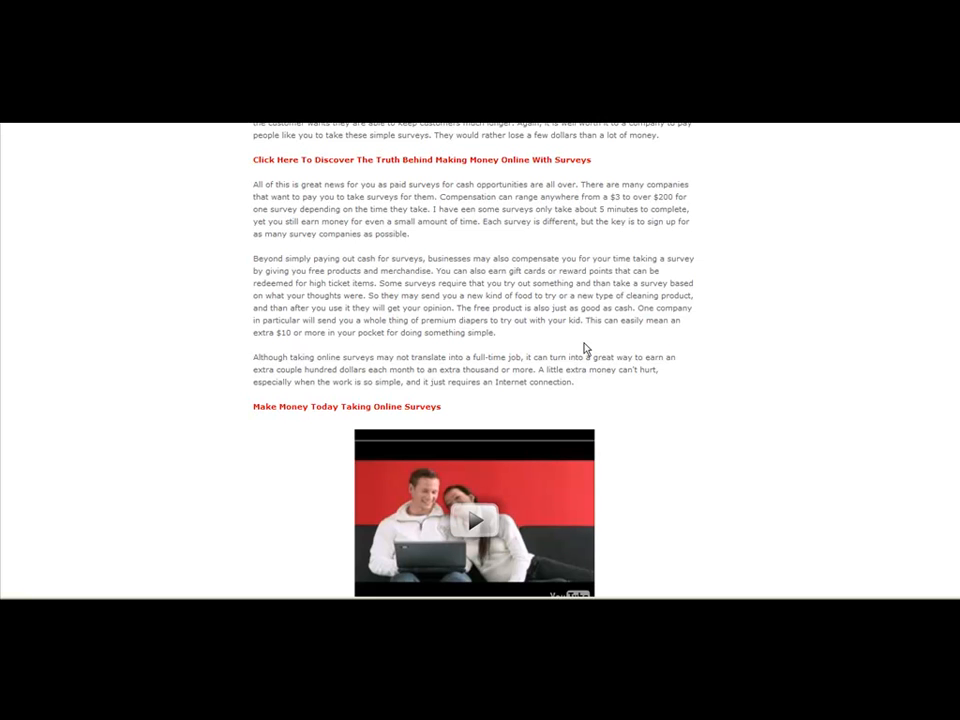
{"action": "key", "text": "ctrl+Tab"}
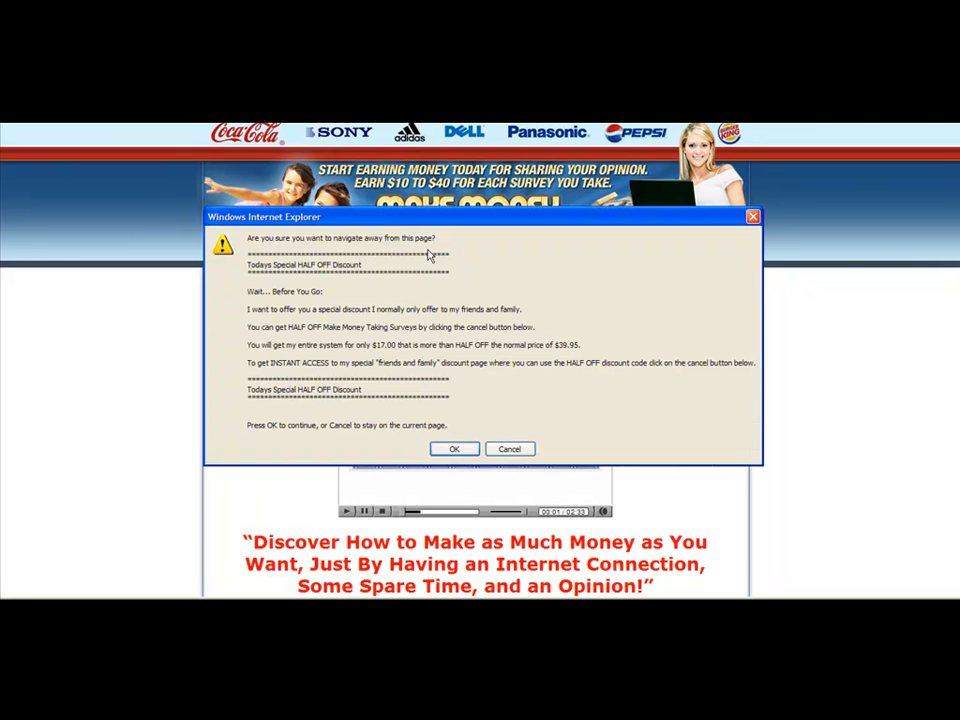
{"action": "left_click", "coordinate": [458, 454]}
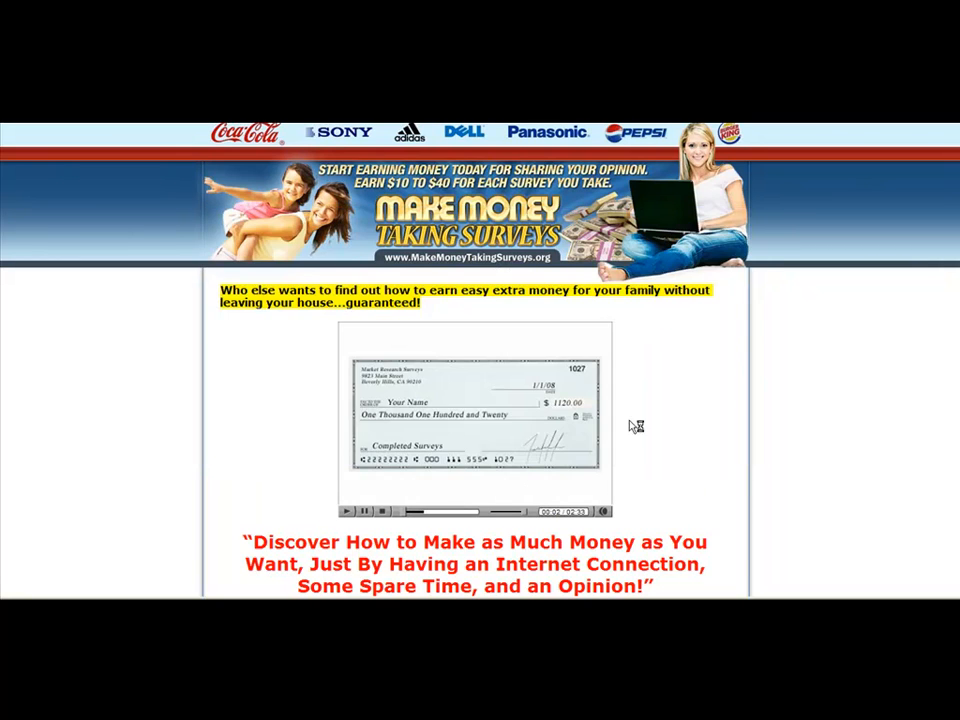
{"action": "scroll", "coordinate": [627, 400], "scroll_direction": "down", "scroll_amount": 15}
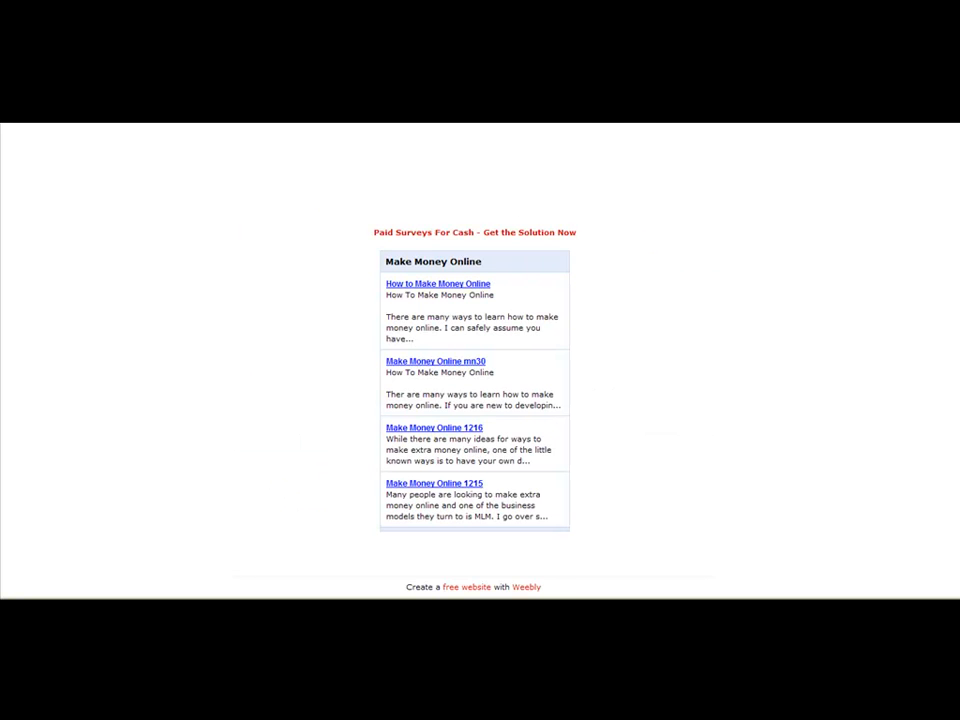
{"action": "scroll", "coordinate": [572, 270], "scroll_direction": "up", "scroll_amount": 10}
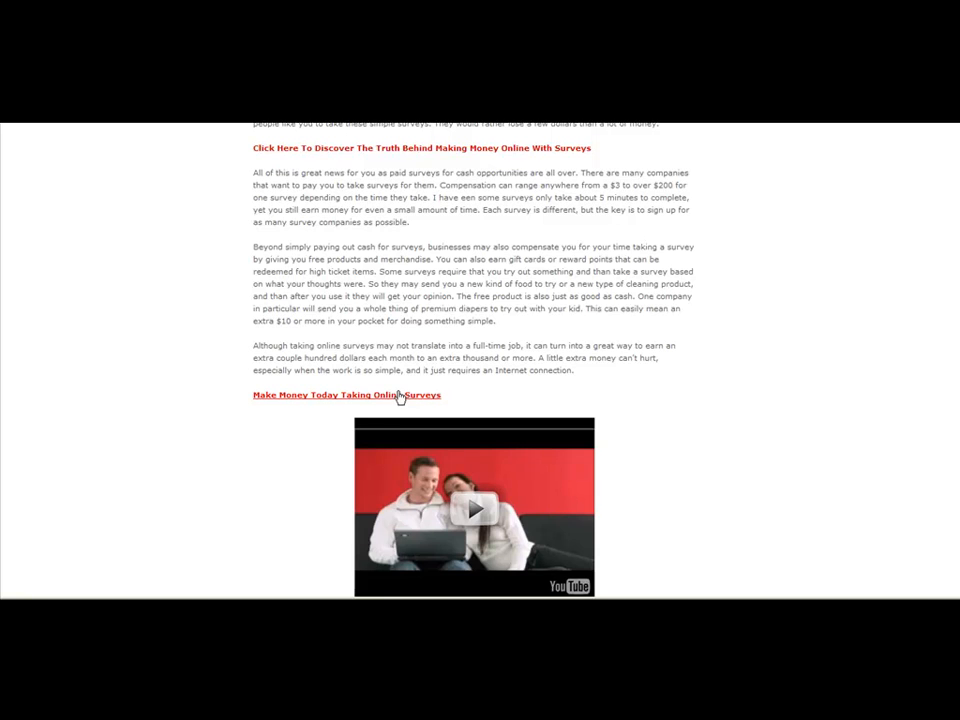
{"action": "scroll", "coordinate": [400, 398], "scroll_direction": "down", "scroll_amount": 3}
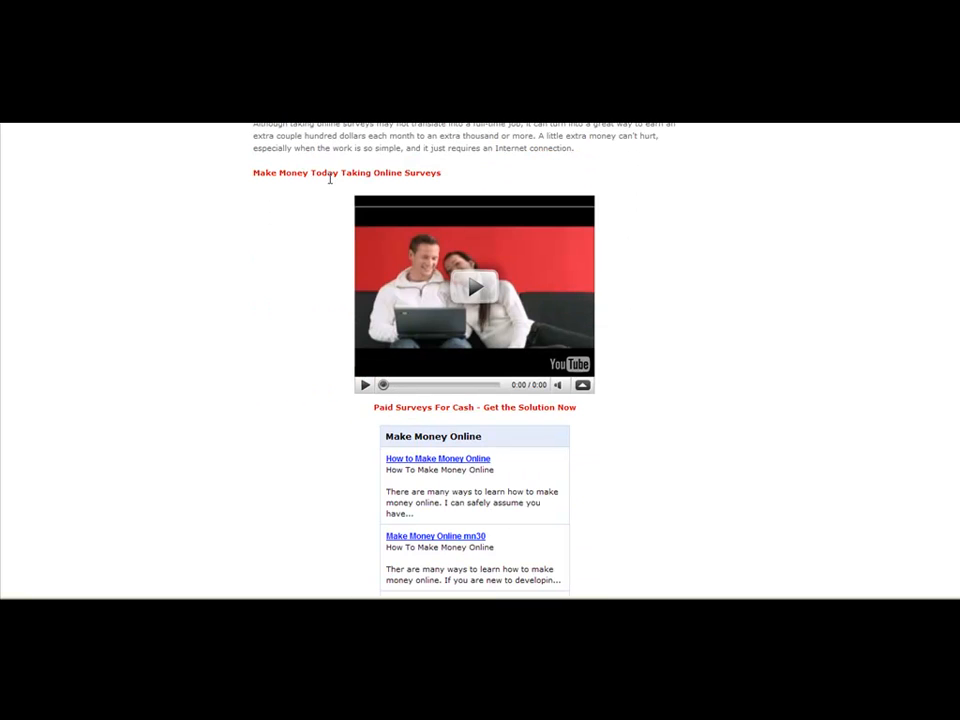
{"action": "scroll", "coordinate": [332, 180], "scroll_direction": "up", "scroll_amount": 4}
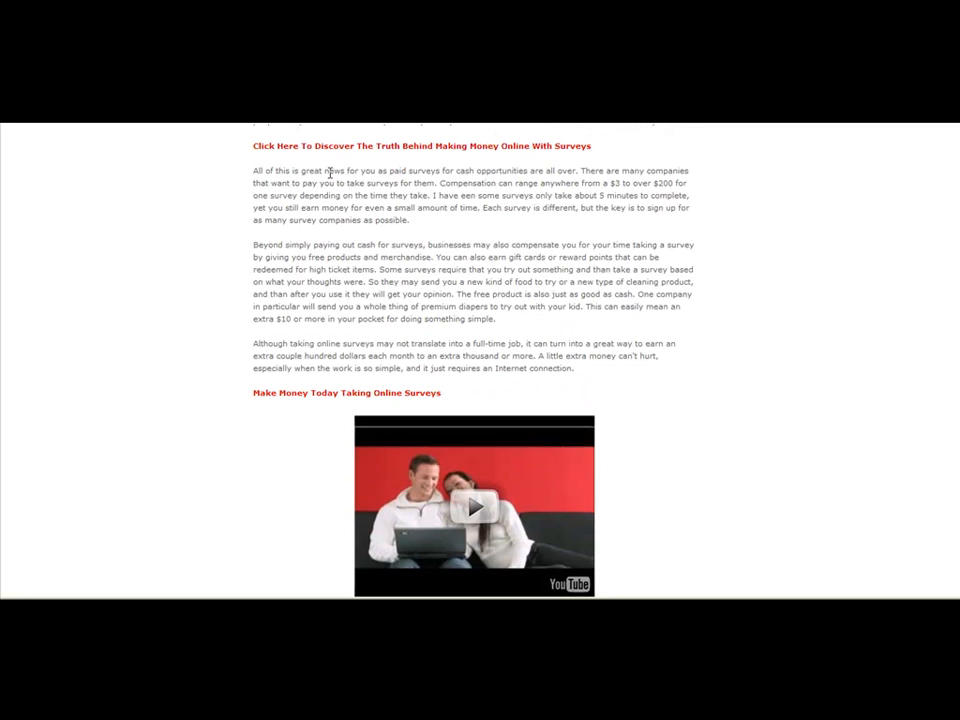
Return to the Weebly editor, dismiss the publishing confirmation, and find the call-to-action line beneath the video.
{"action": "left_click", "coordinate": [671, 606]}
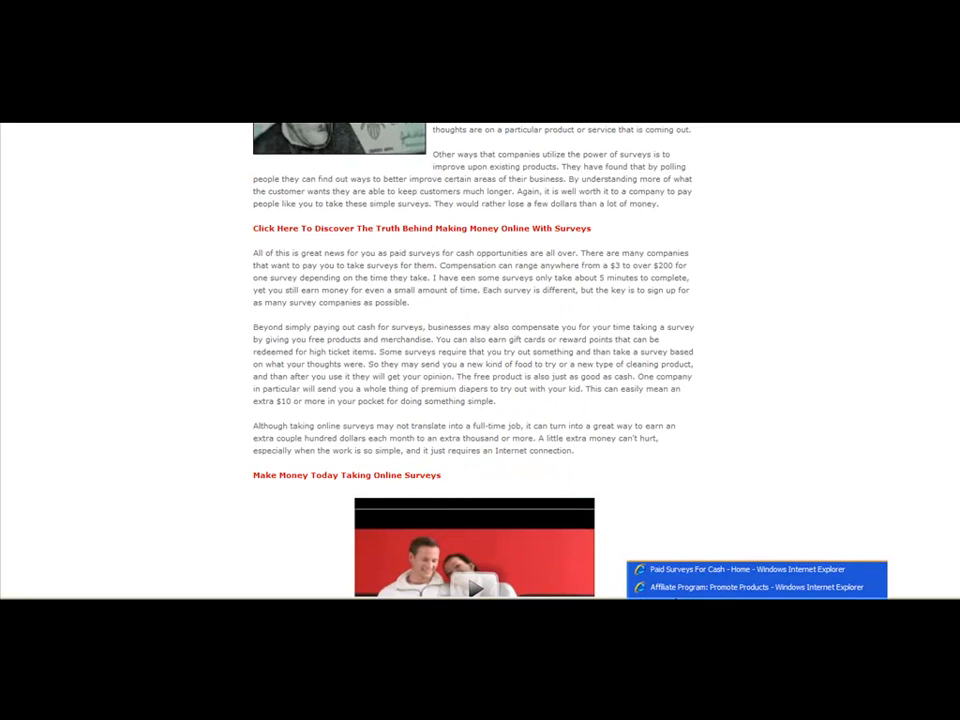
{"action": "left_click", "coordinate": [672, 588]}
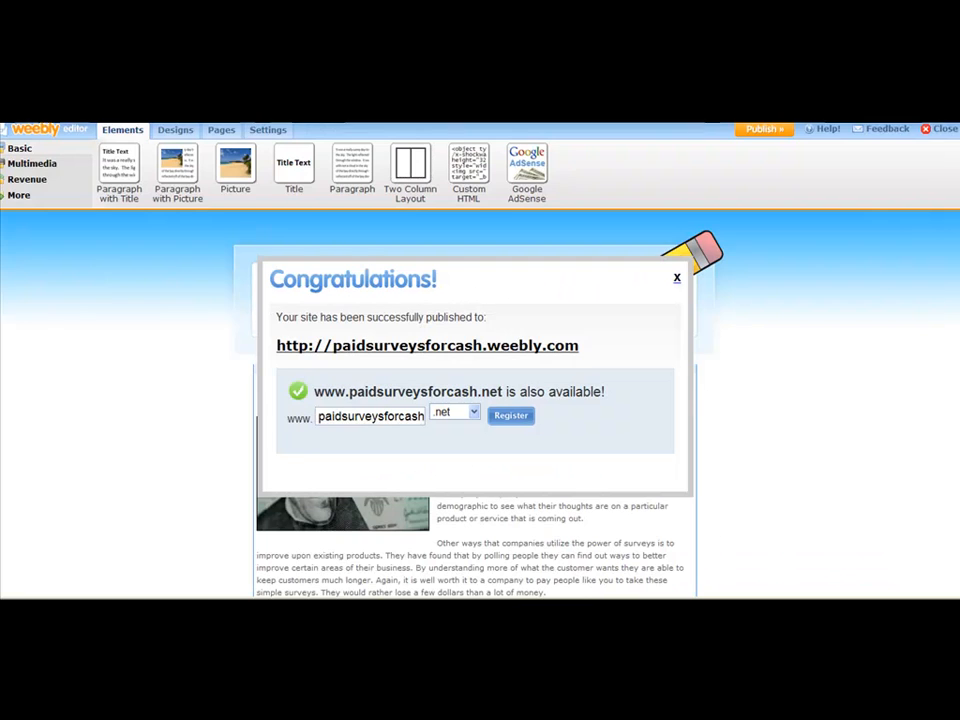
{"action": "left_click", "coordinate": [677, 278]}
{"action": "scroll", "coordinate": [634, 379], "scroll_direction": "down", "scroll_amount": 8}
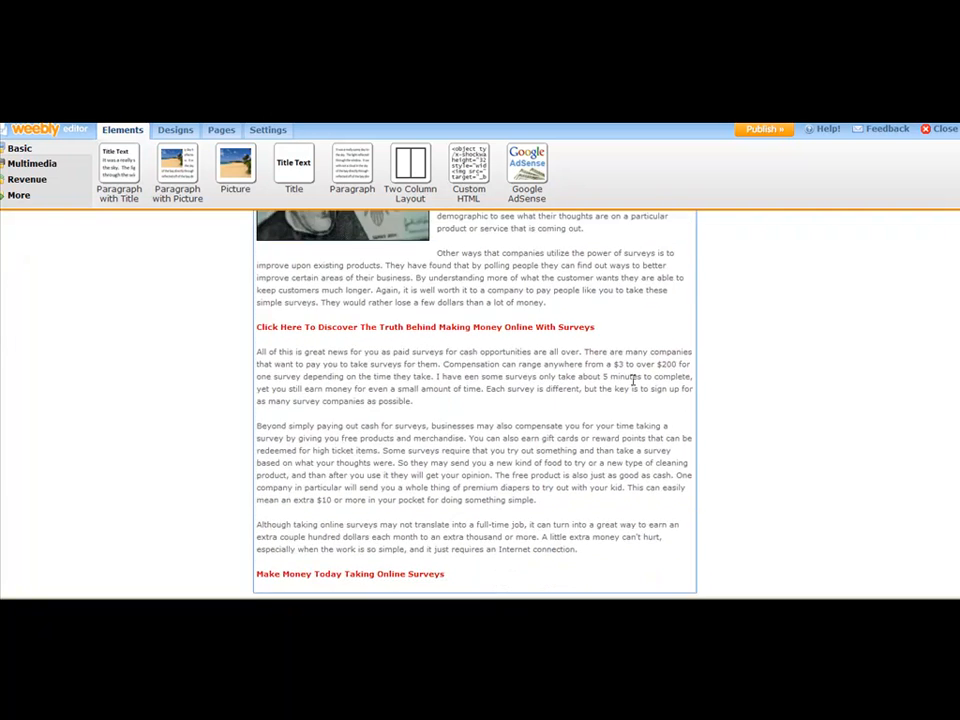
{"action": "scroll", "coordinate": [506, 386], "scroll_direction": "down", "scroll_amount": 5}
{"action": "scroll", "coordinate": [506, 394], "scroll_direction": "up", "scroll_amount": 2}
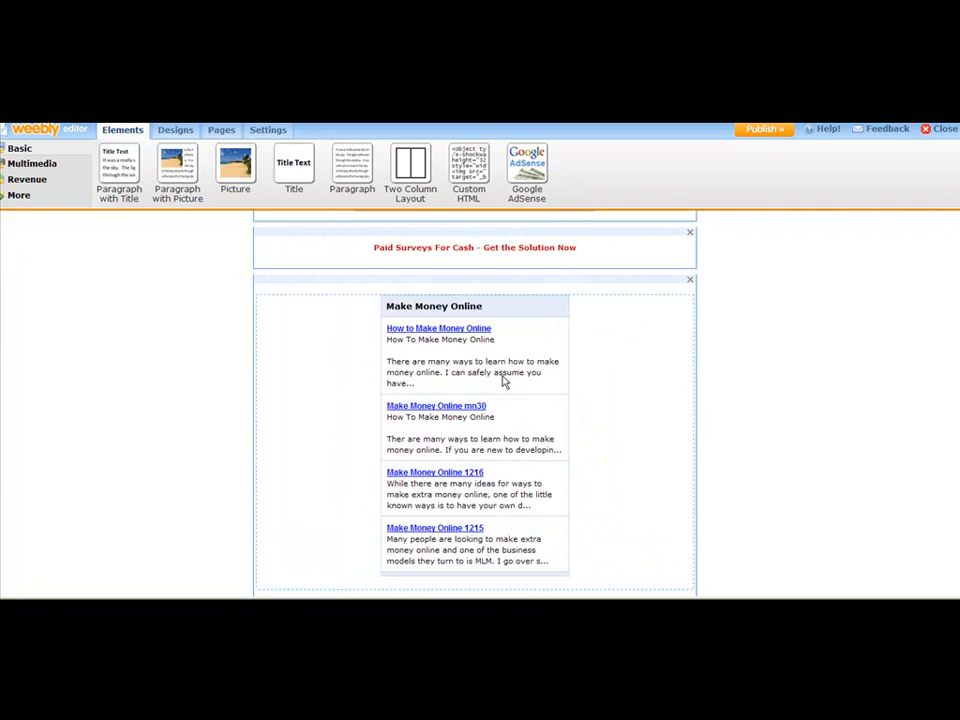
Link the text "Paid Surveys For Cash - Get the Solution Now" to the website pinurl.com/surveymoney.
{"action": "left_click", "coordinate": [594, 267]}
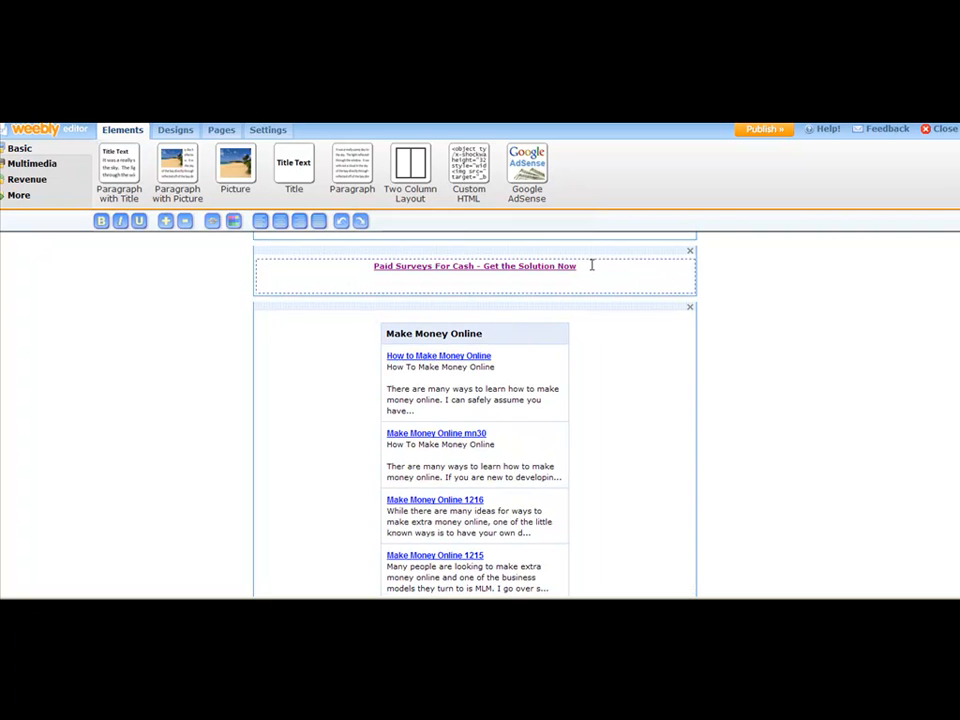
{"action": "left_click_drag", "start_coordinate": [589, 266], "coordinate": [379, 268]}
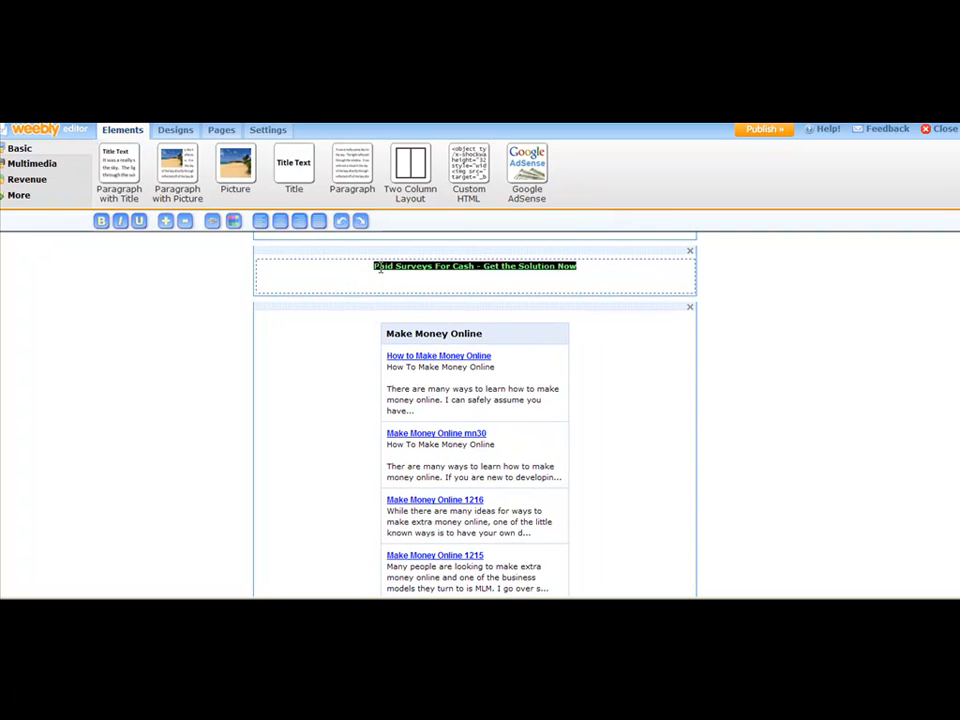
{"action": "left_click", "coordinate": [213, 223]}
{"action": "left_click", "coordinate": [360, 347]}
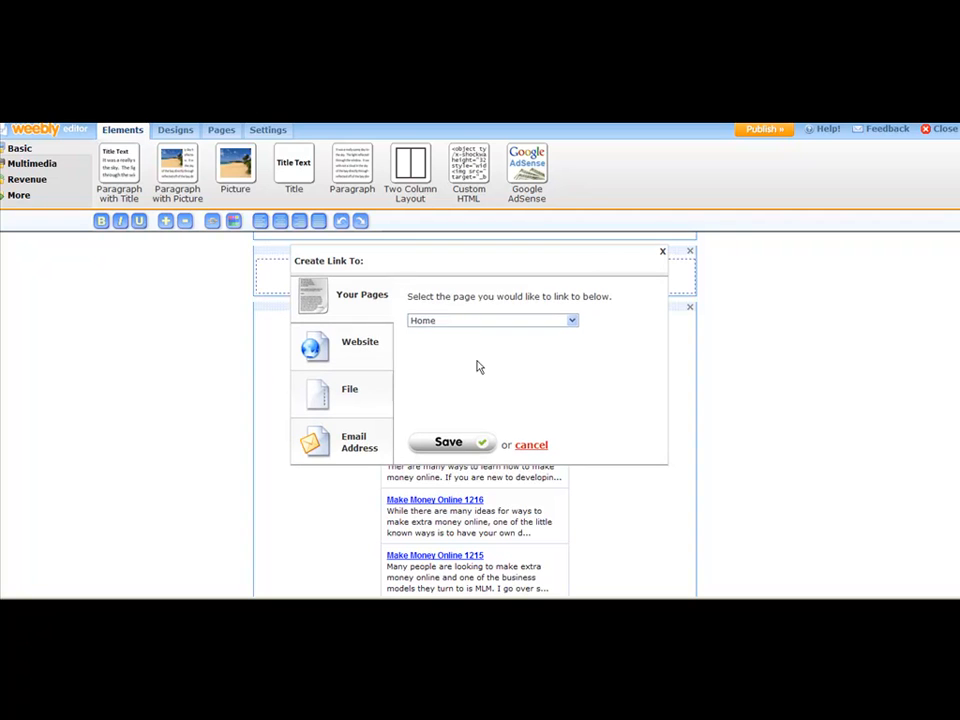
{"action": "left_click_drag", "start_coordinate": [544, 334], "coordinate": [377, 339]}
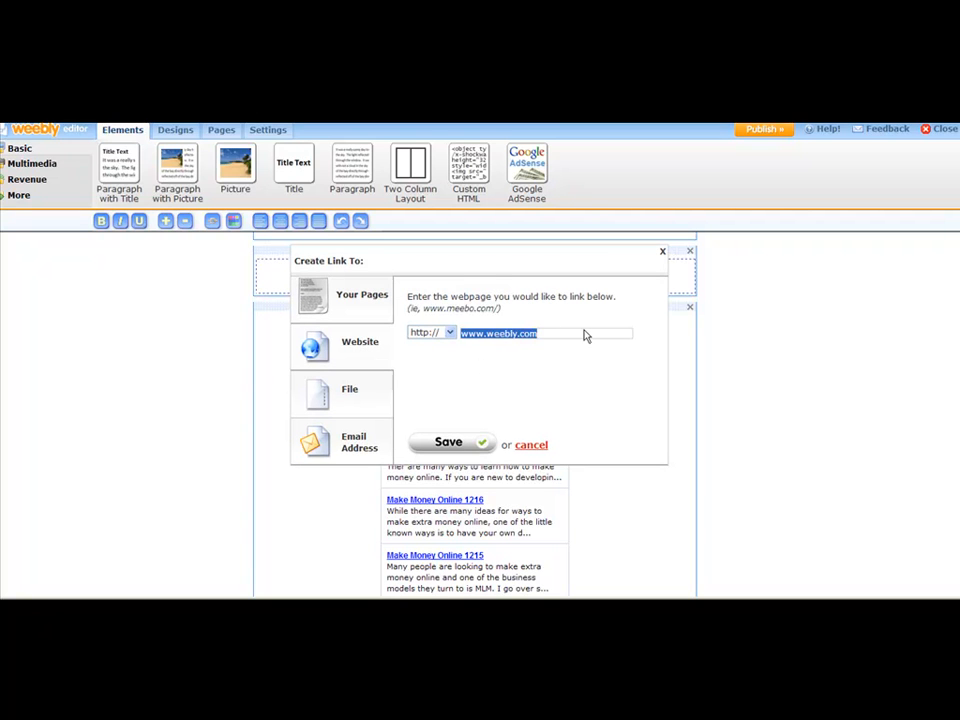
{"action": "type", "text": "plnurl.com/sur"}
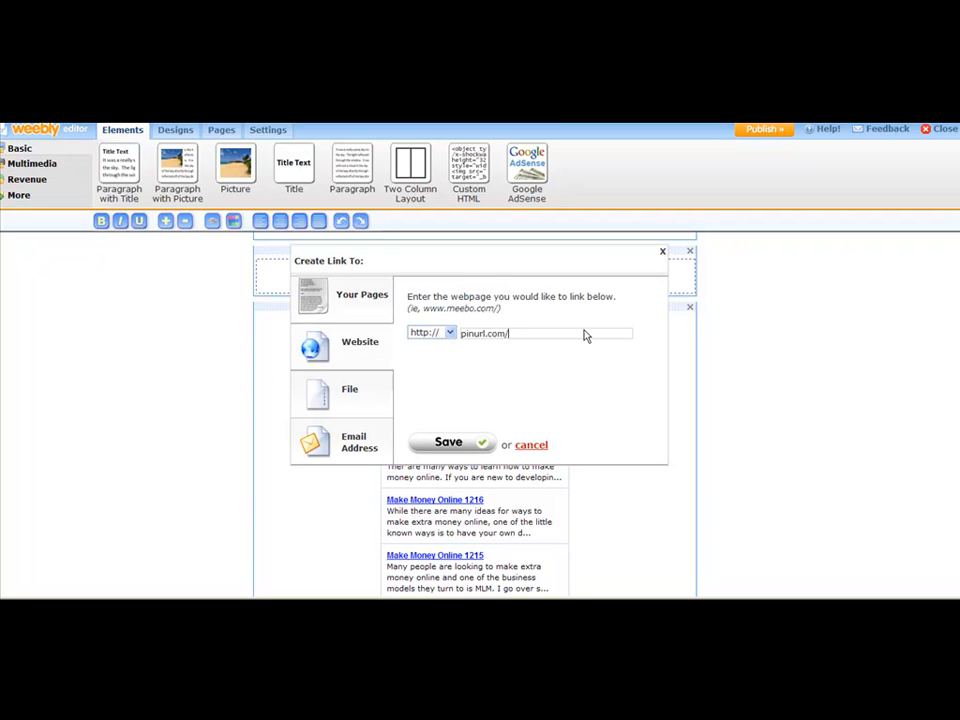
{"action": "type", "text": "veymoney"}
{"action": "left_click", "coordinate": [440, 443]}
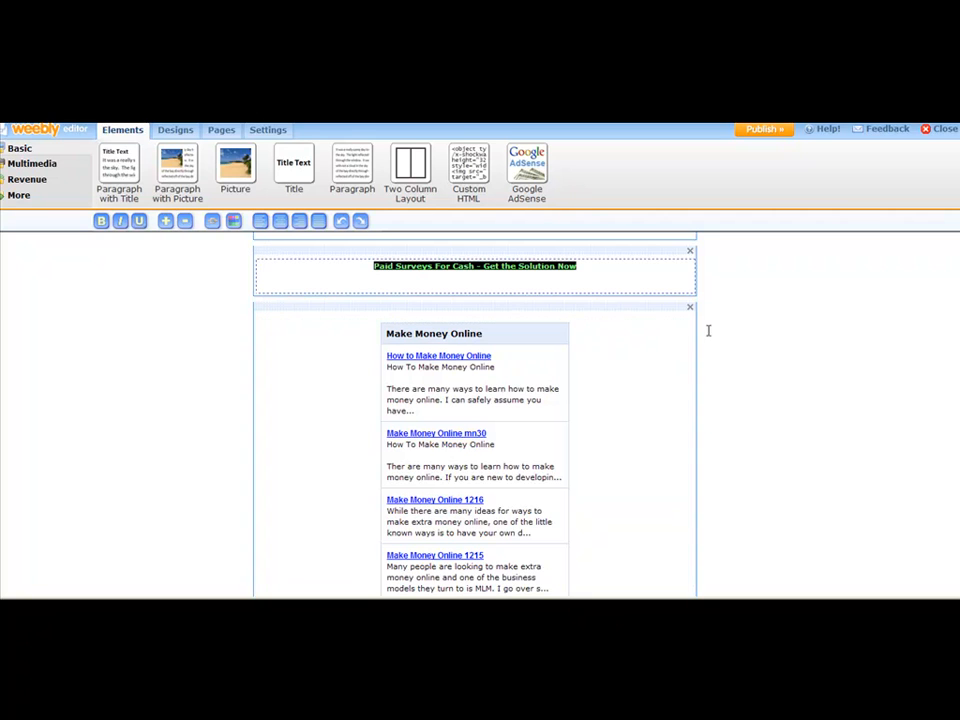
{"action": "left_click", "coordinate": [758, 295]}
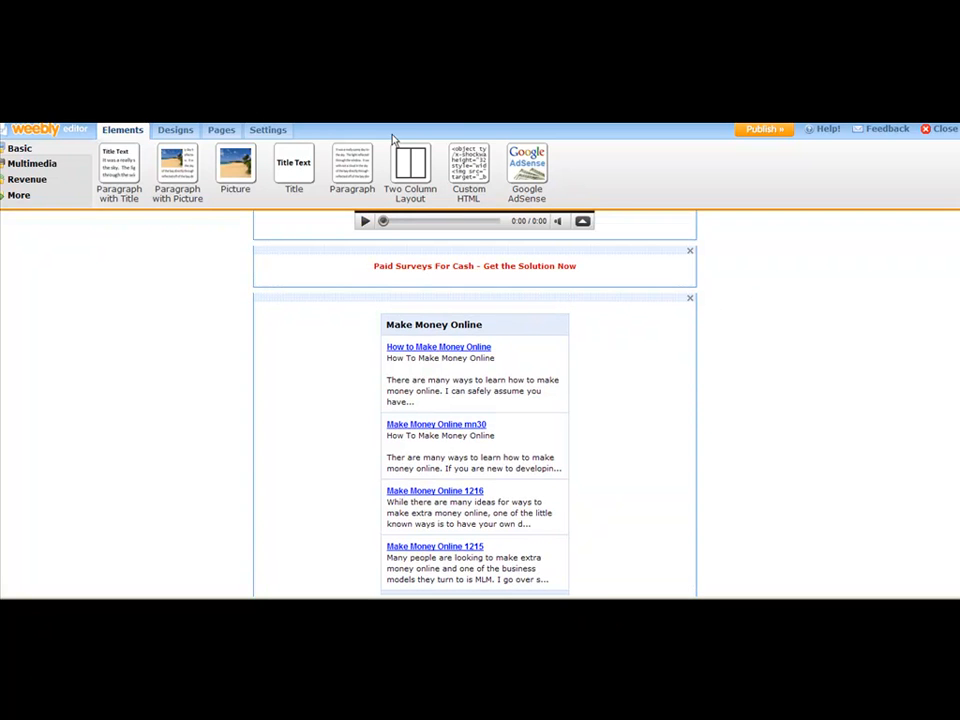
Switch to the published page and test where the call-to-action link beneath the video leads.
{"action": "left_click", "coordinate": [690, 599]}
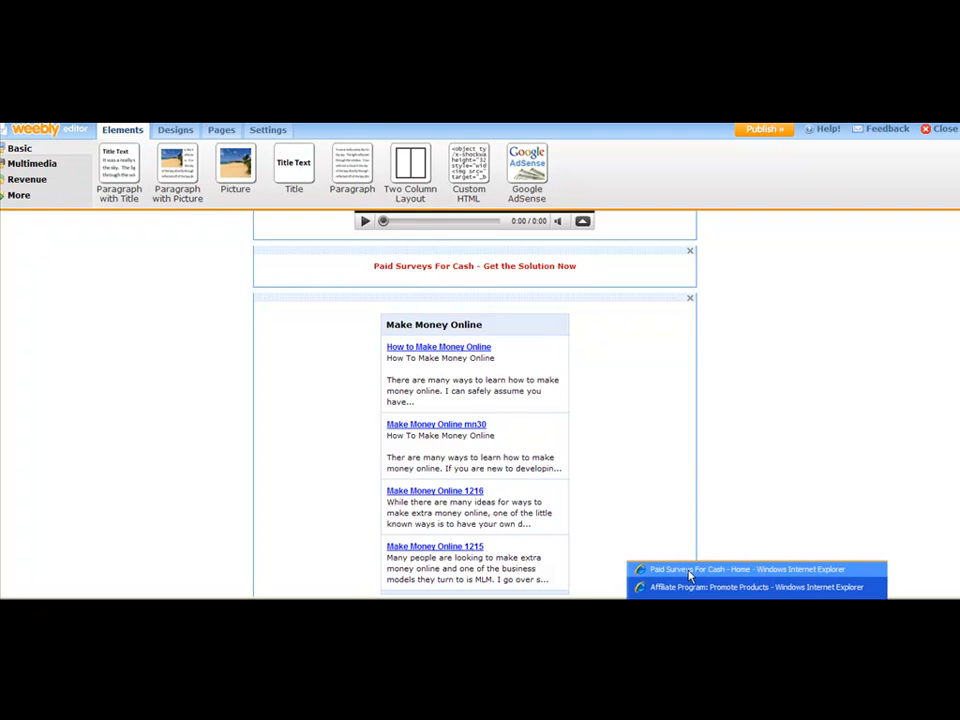
{"action": "left_click", "coordinate": [689, 571]}
{"action": "scroll", "coordinate": [485, 306], "scroll_direction": "up", "scroll_amount": 4}
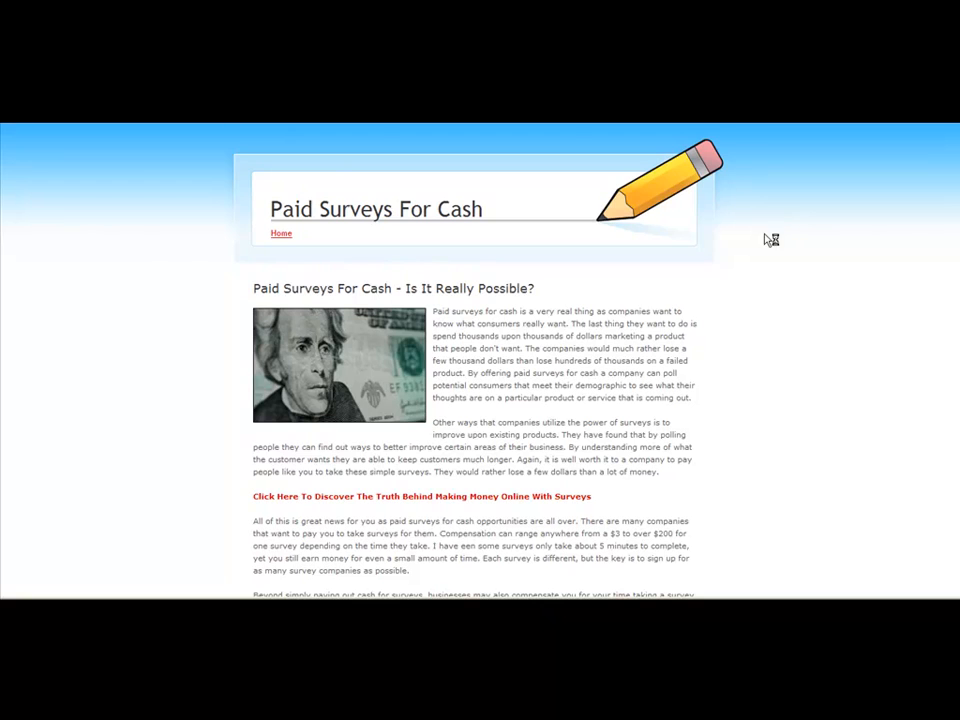
{"action": "scroll", "coordinate": [636, 306], "scroll_direction": "down", "scroll_amount": 5}
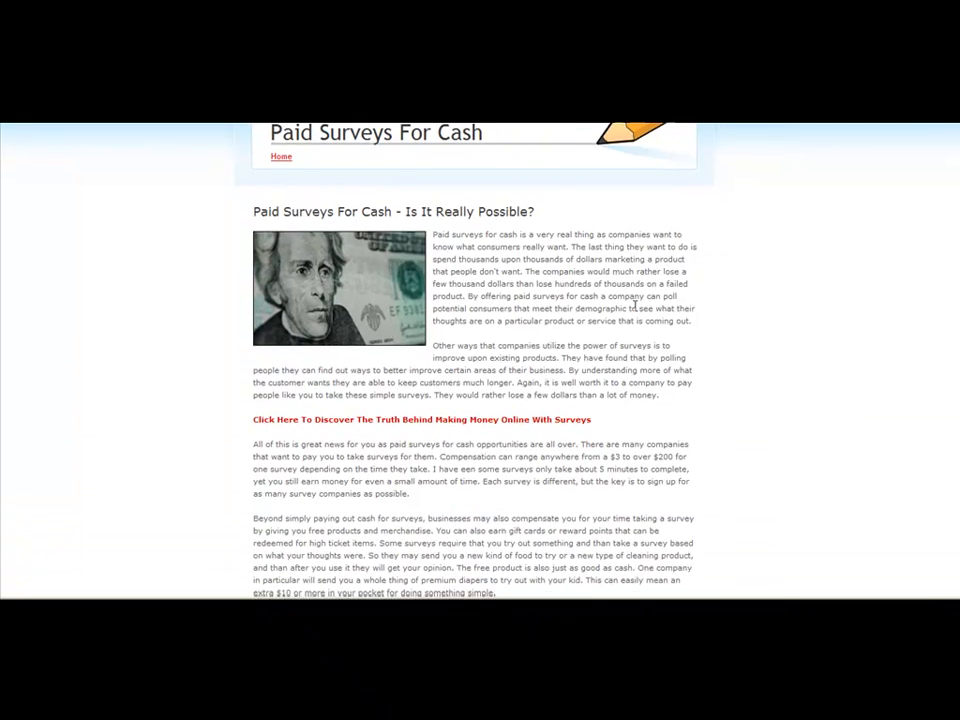
{"action": "scroll", "coordinate": [631, 296], "scroll_direction": "down", "scroll_amount": 3}
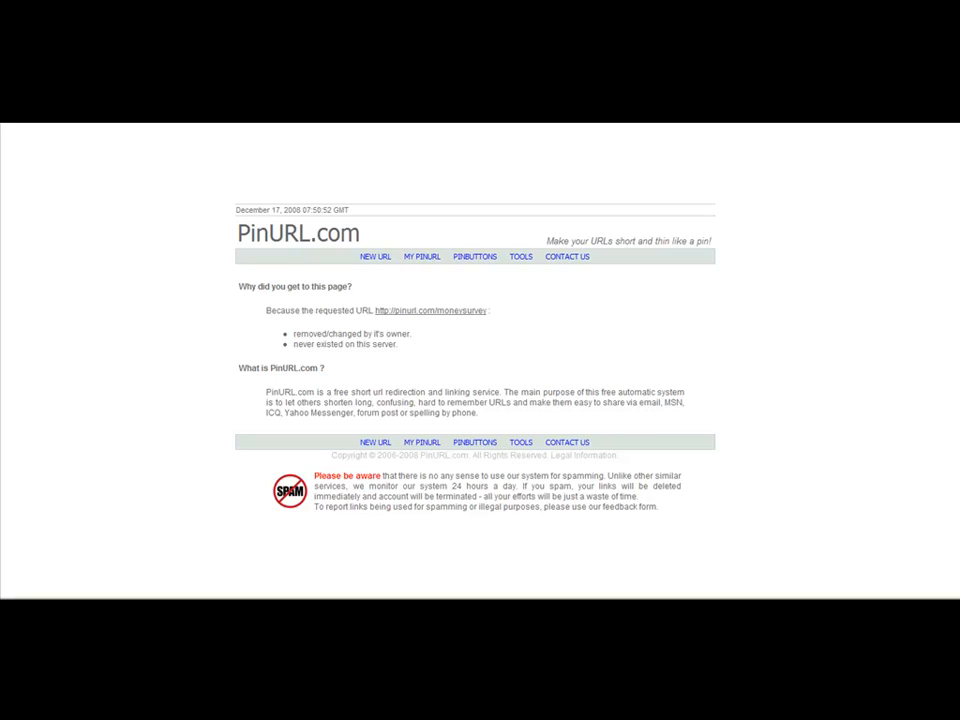
{"action": "key", "text": "alt+Left"}
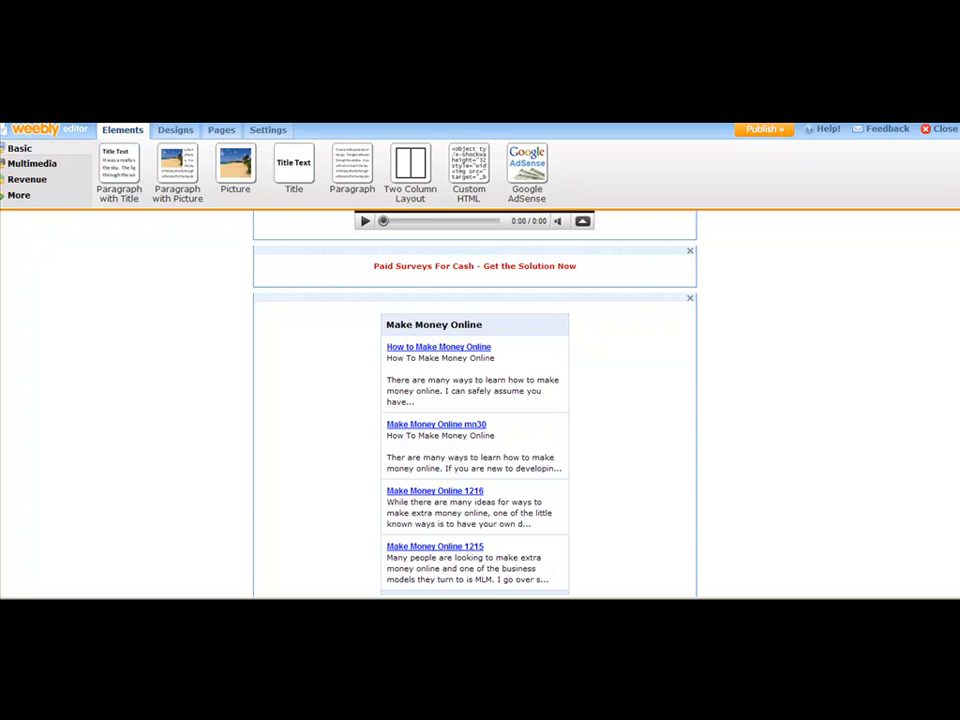
Retest the call-to-action link on the published page and leave the Make Money Taking Surveys sales page.
{"action": "left_click_drag", "start_coordinate": [957, 326], "coordinate": [942, 238]}
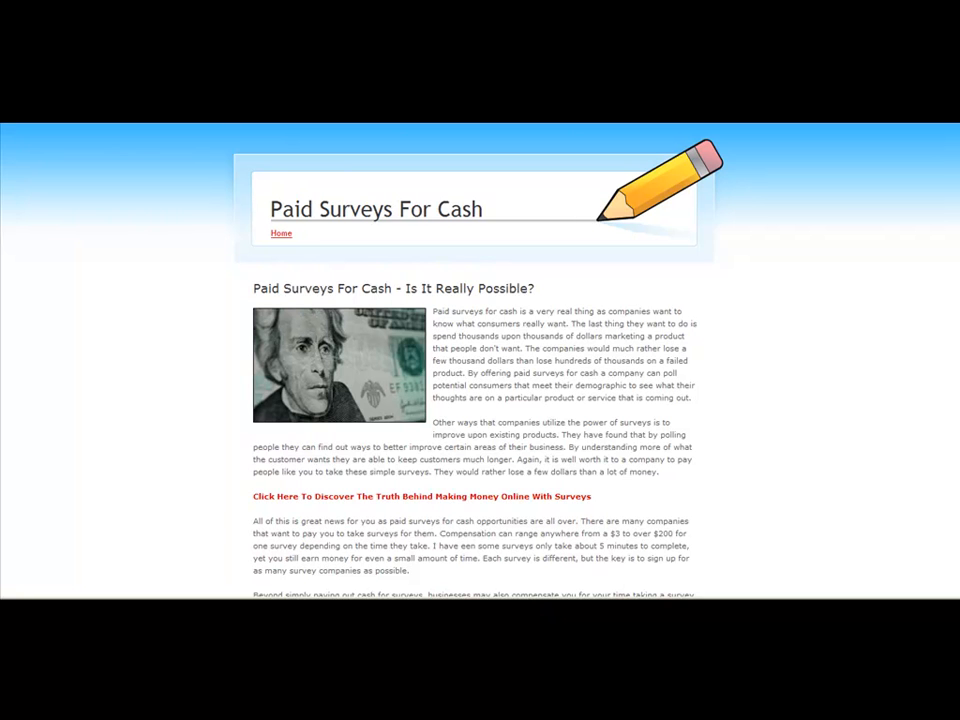
{"action": "scroll", "coordinate": [480, 360], "scroll_direction": "down", "scroll_amount": 5}
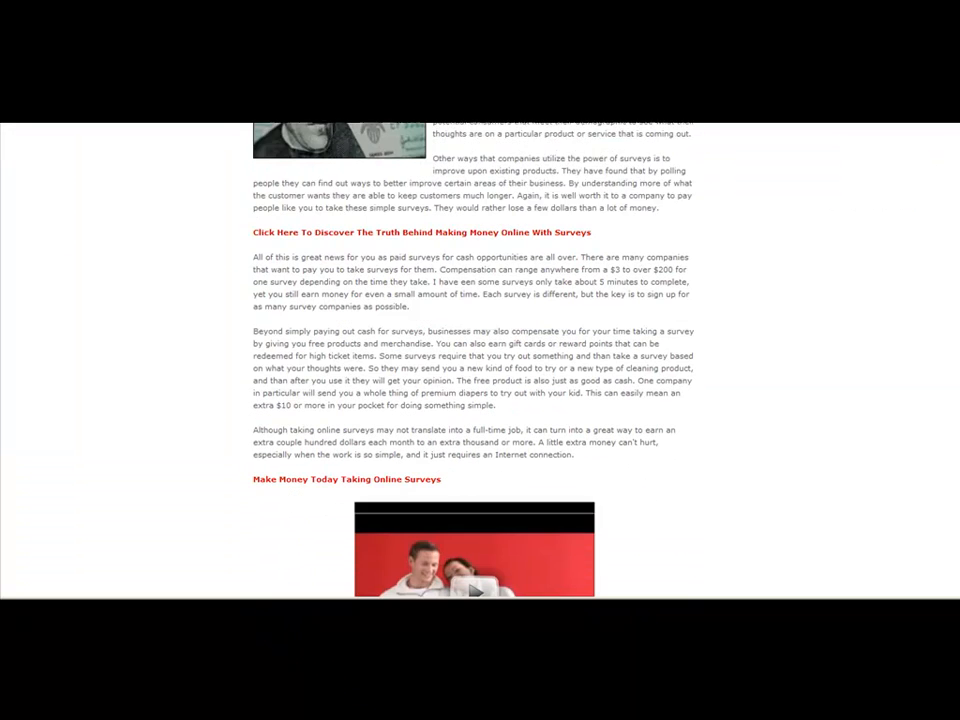
{"action": "scroll", "coordinate": [604, 538], "scroll_direction": "down", "scroll_amount": 2}
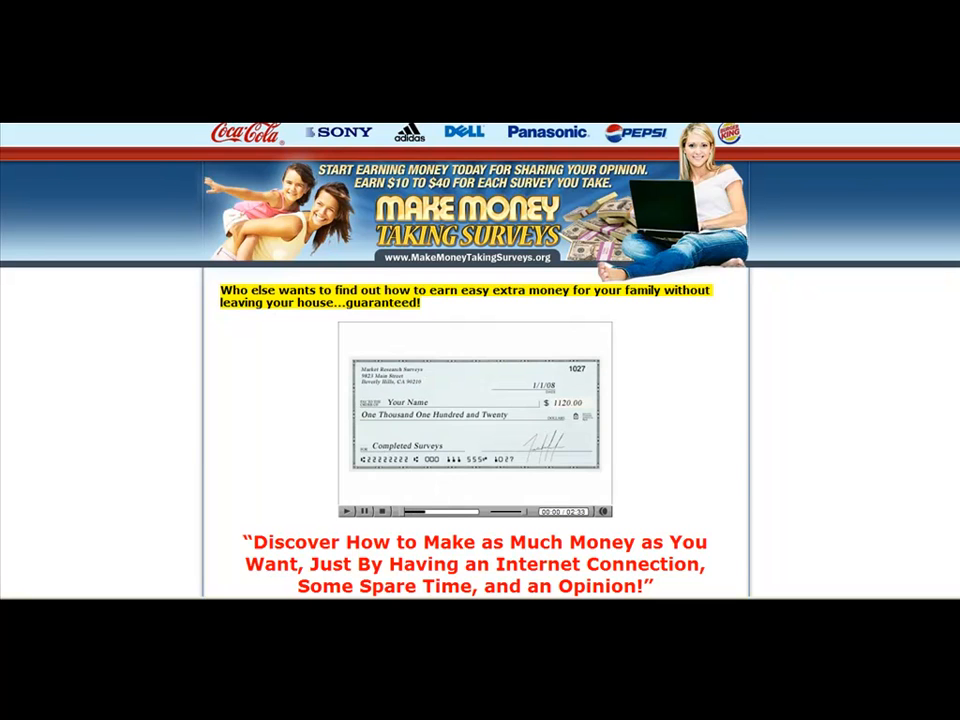
{"action": "left_click", "coordinate": [455, 449]}
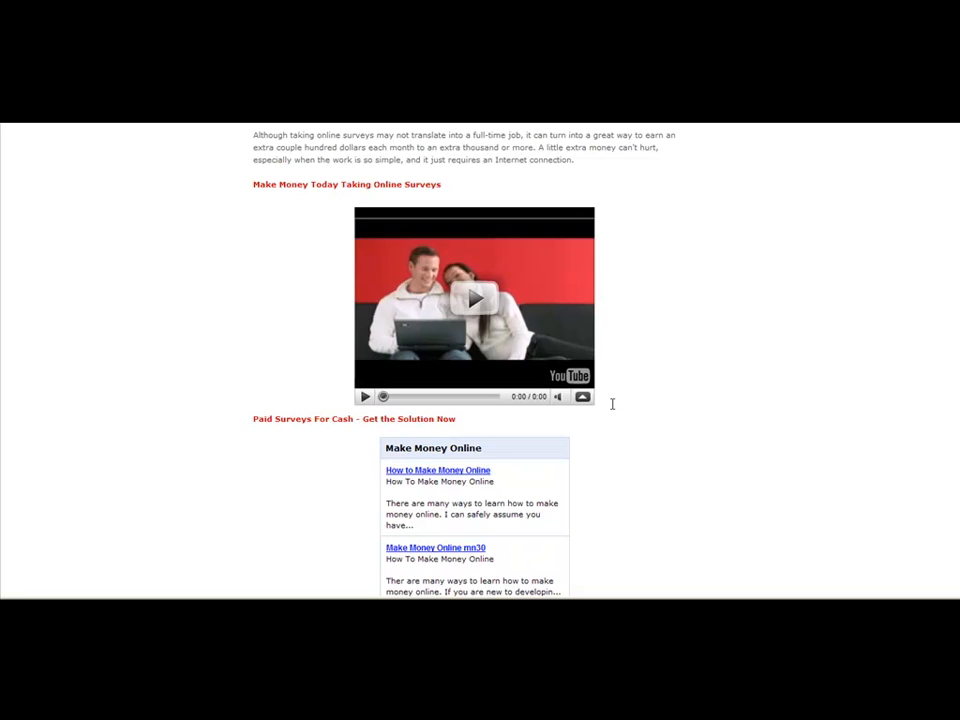
Review the published page's article, red call-to-action links and embedded video from the heading down to the link list.
{"action": "scroll", "coordinate": [616, 386], "scroll_direction": "up", "scroll_amount": 6}
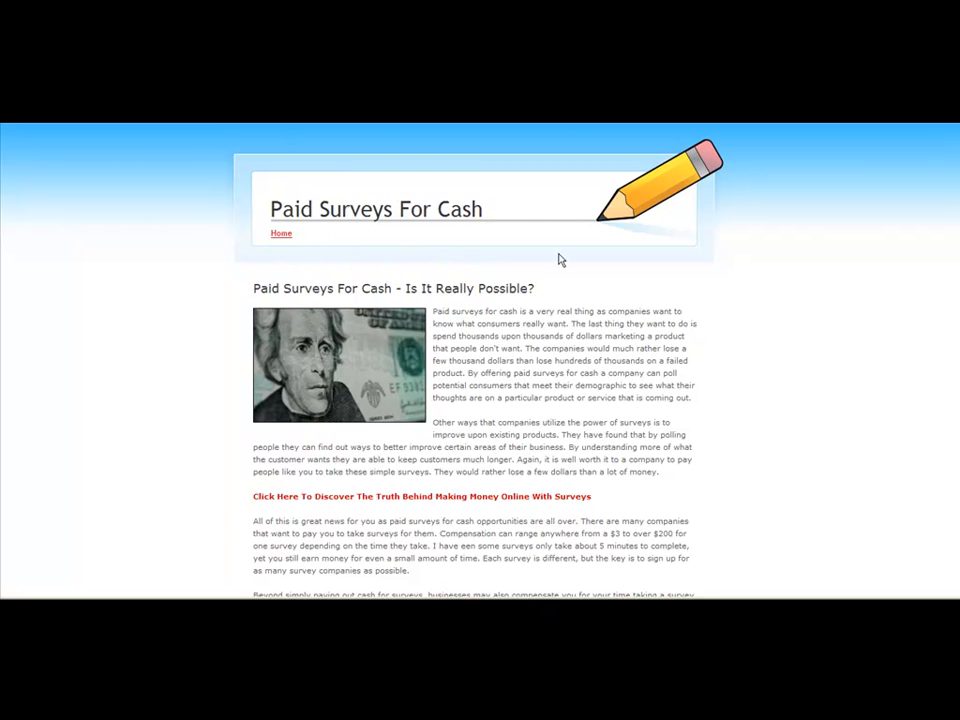
{"action": "scroll", "coordinate": [503, 295], "scroll_direction": "down", "scroll_amount": 5}
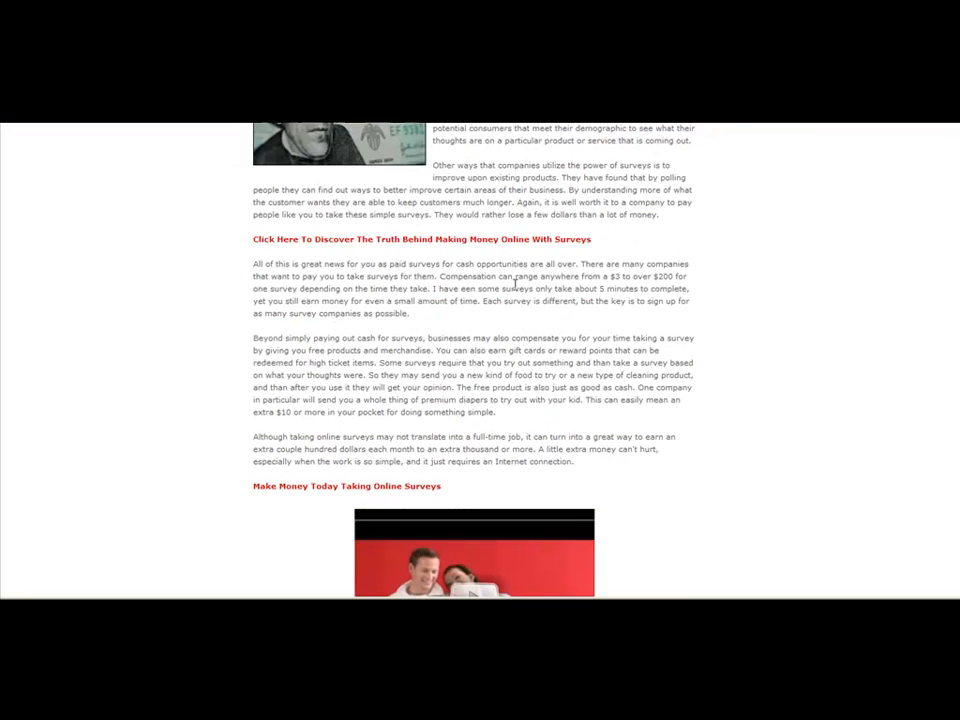
{"action": "scroll", "coordinate": [462, 444], "scroll_direction": "down", "scroll_amount": 2}
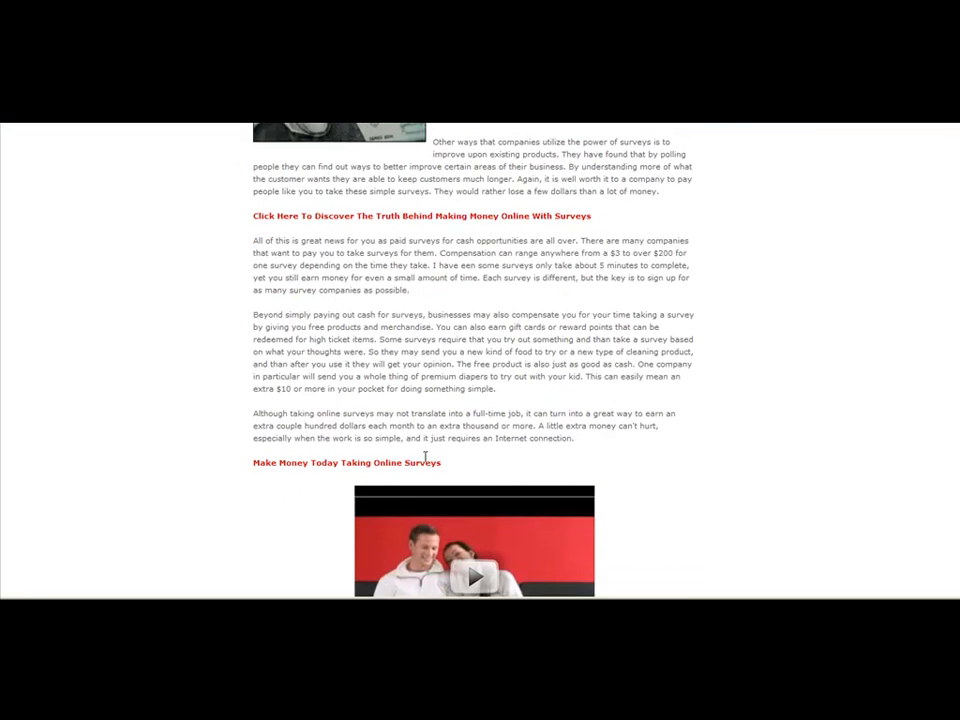
{"action": "scroll", "coordinate": [709, 370], "scroll_direction": "down", "scroll_amount": 7}
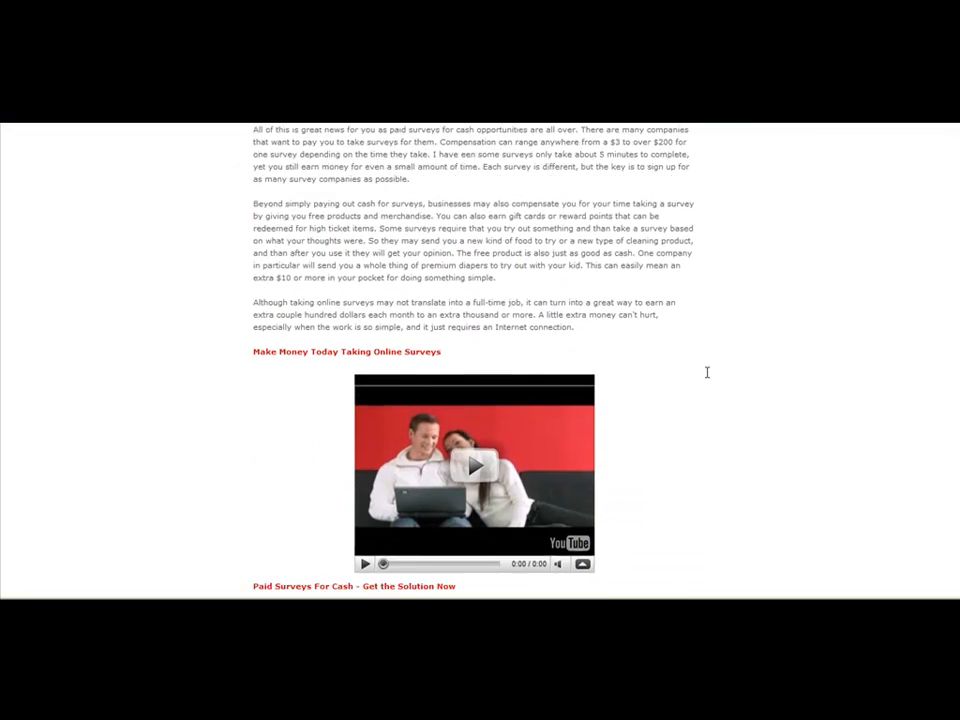
{"action": "scroll", "coordinate": [711, 366], "scroll_direction": "up", "scroll_amount": 7}
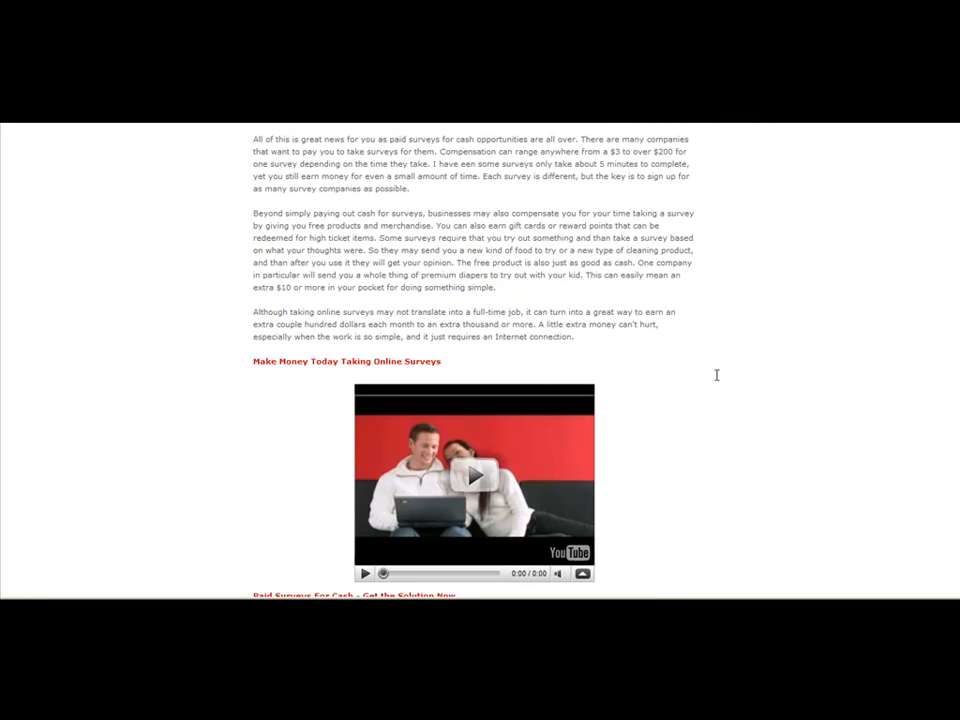
{"action": "scroll", "coordinate": [717, 375], "scroll_direction": "down", "scroll_amount": 4}
{"action": "scroll", "coordinate": [717, 370], "scroll_direction": "up", "scroll_amount": 11}
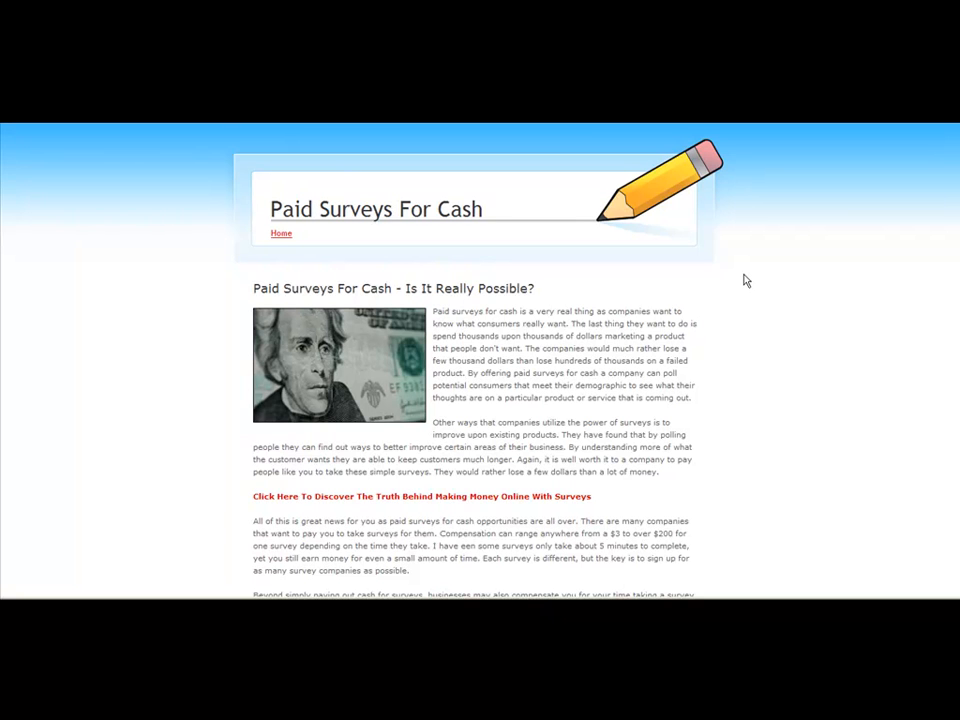
Return to the Weebly editor and close the publishing confirmation and the Power Meter window.
{"action": "left_click", "coordinate": [668, 628]}
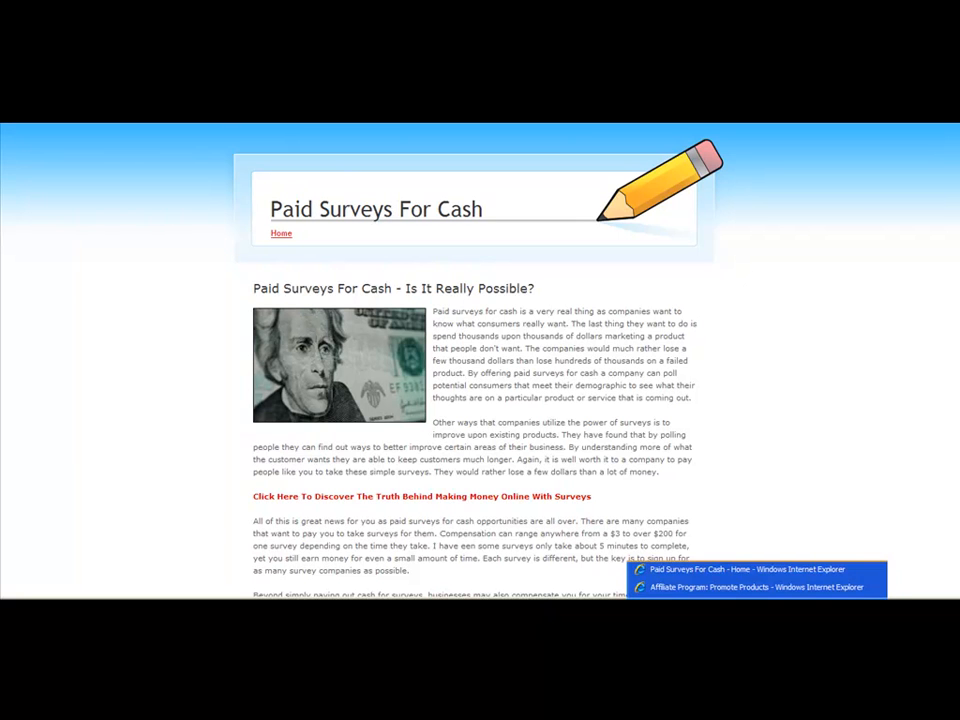
{"action": "left_click", "coordinate": [668, 608]}
{"action": "left_click", "coordinate": [676, 278]}
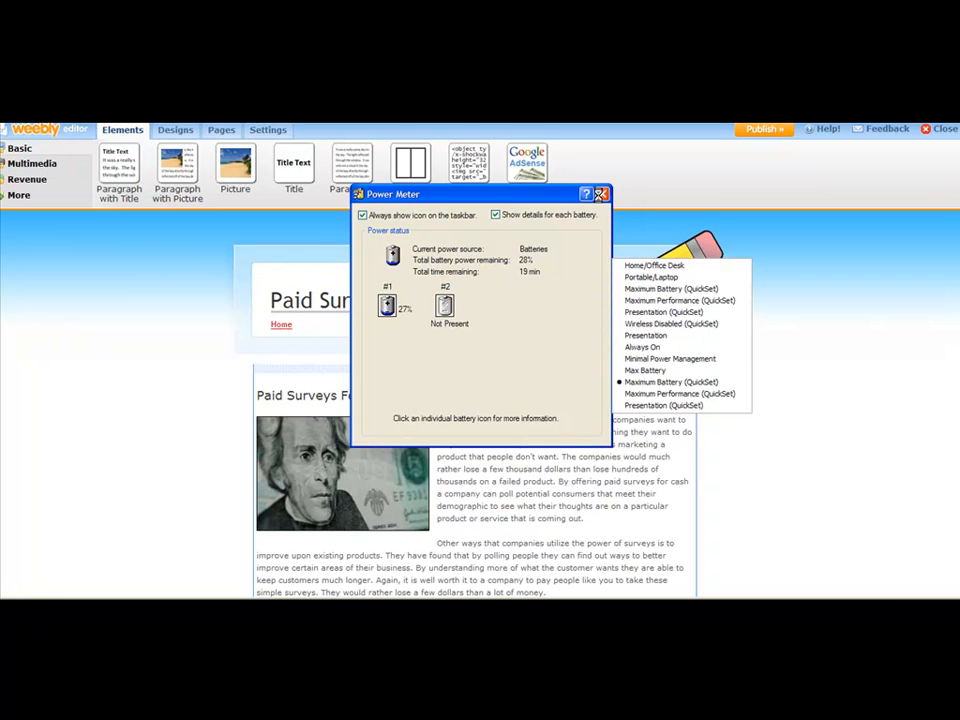
{"action": "left_click", "coordinate": [602, 194]}
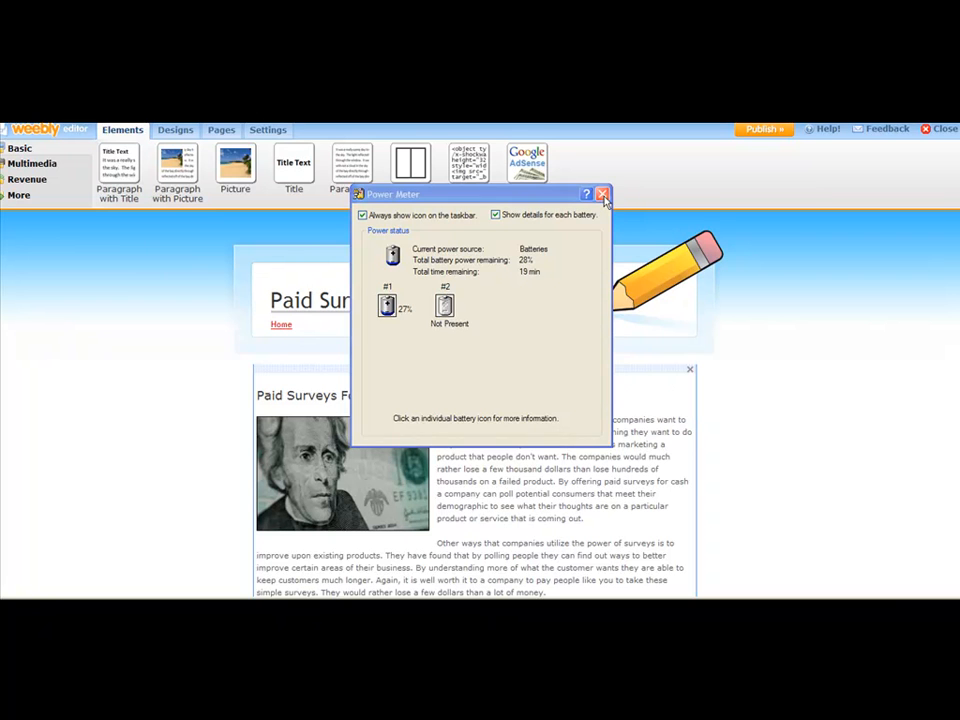
{"action": "left_click", "coordinate": [602, 194]}
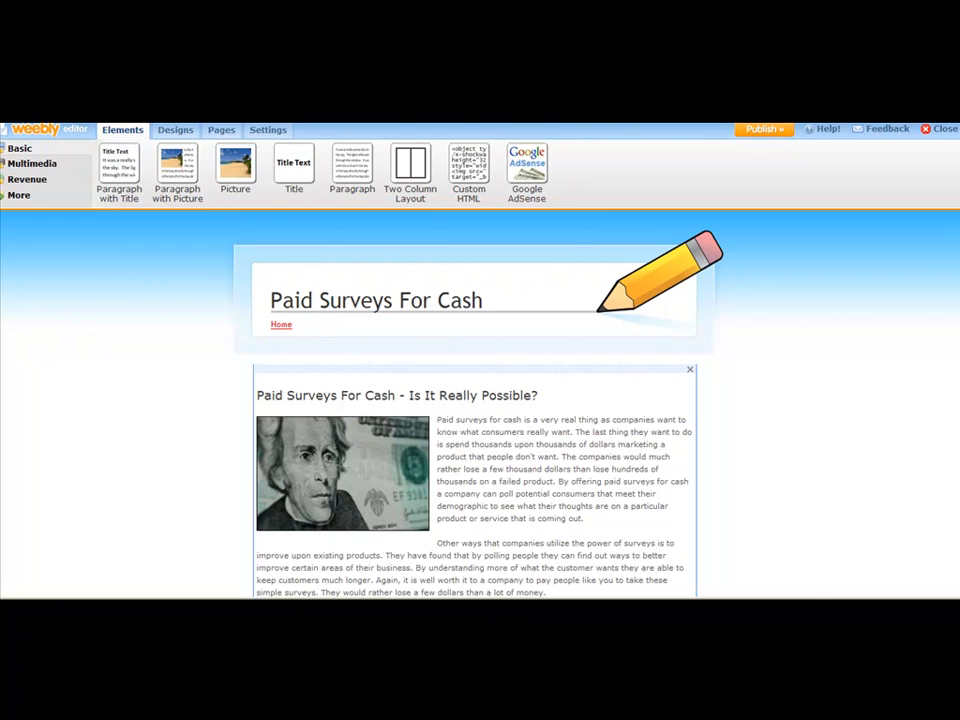